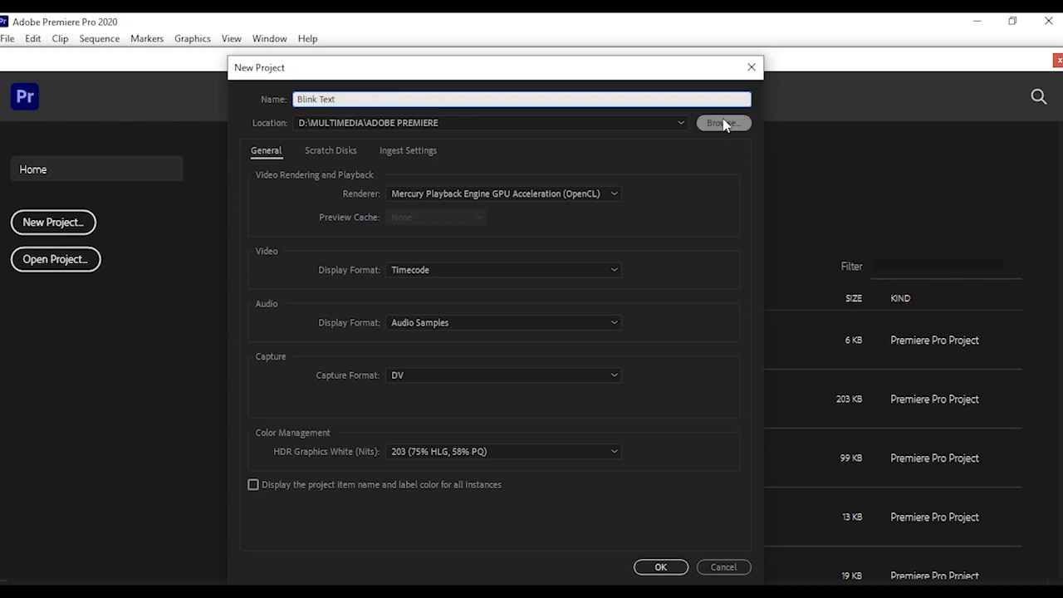
Create a Blink Text folder inside ADOBE PREMIERE, set it as the project location and create the project
{"action": "left_click", "coordinate": [724, 123]}
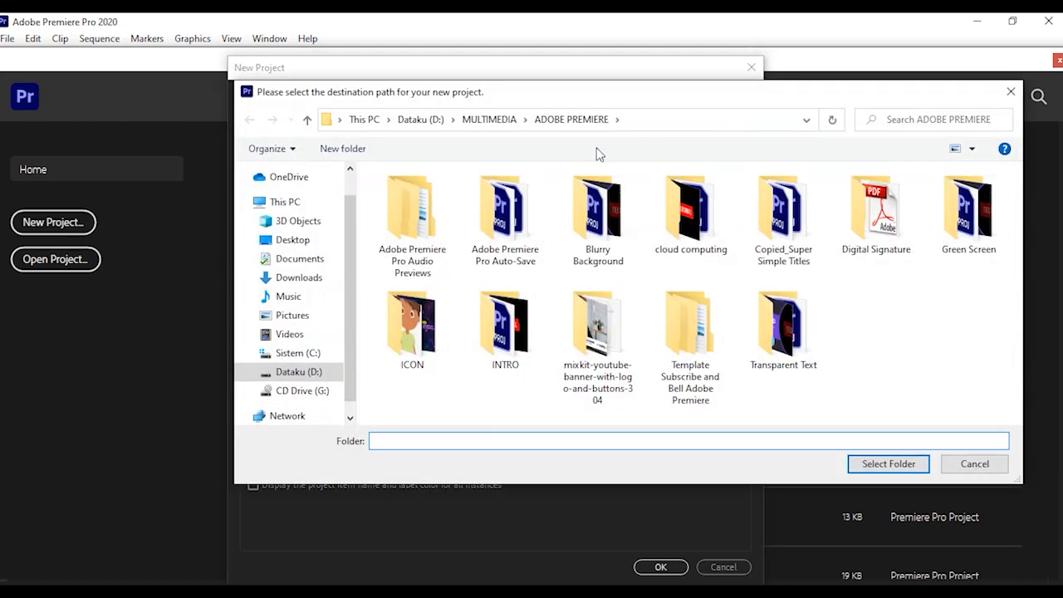
{"action": "left_click", "coordinate": [334, 151]}
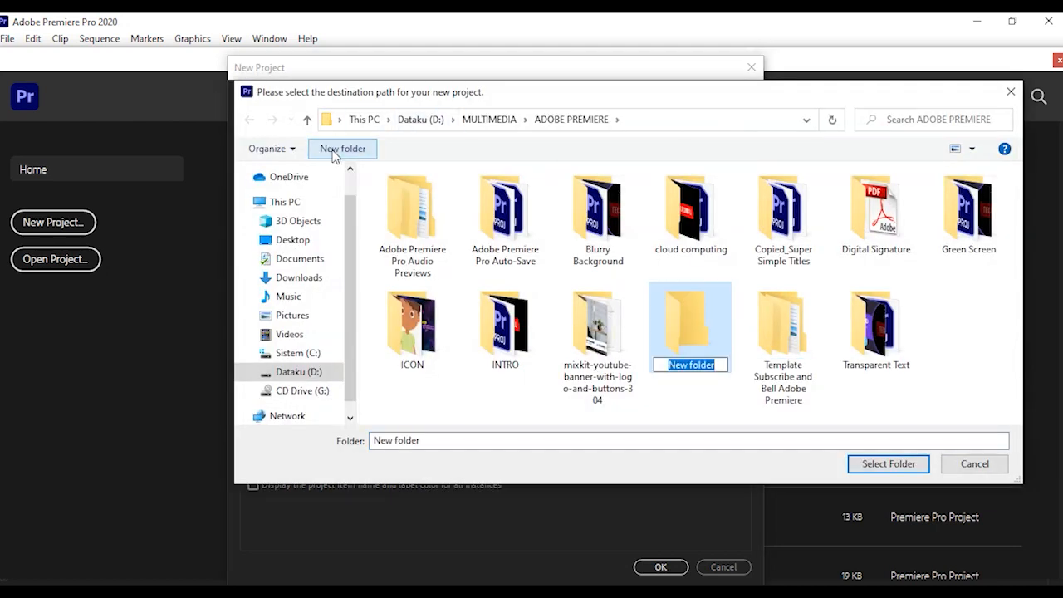
{"action": "type", "text": "Blink"}
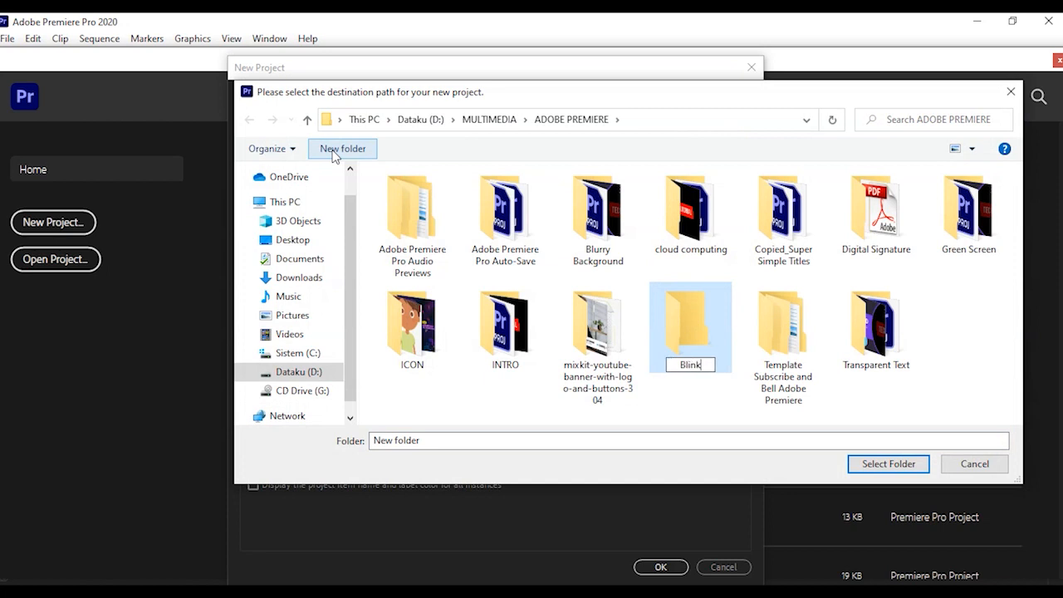
{"action": "type", "text": " Text"}
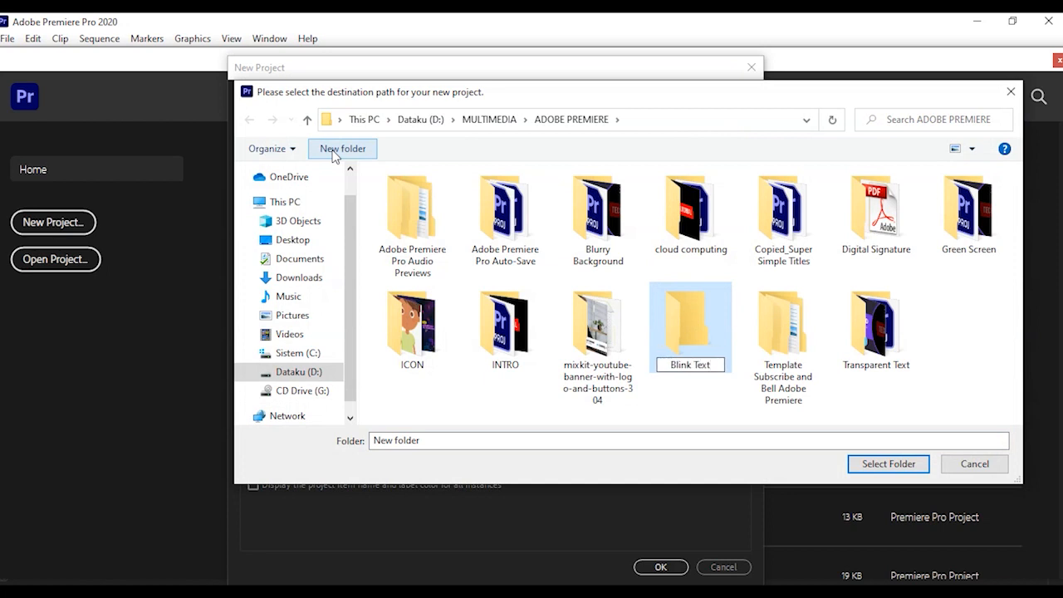
{"action": "key", "text": "Return"}
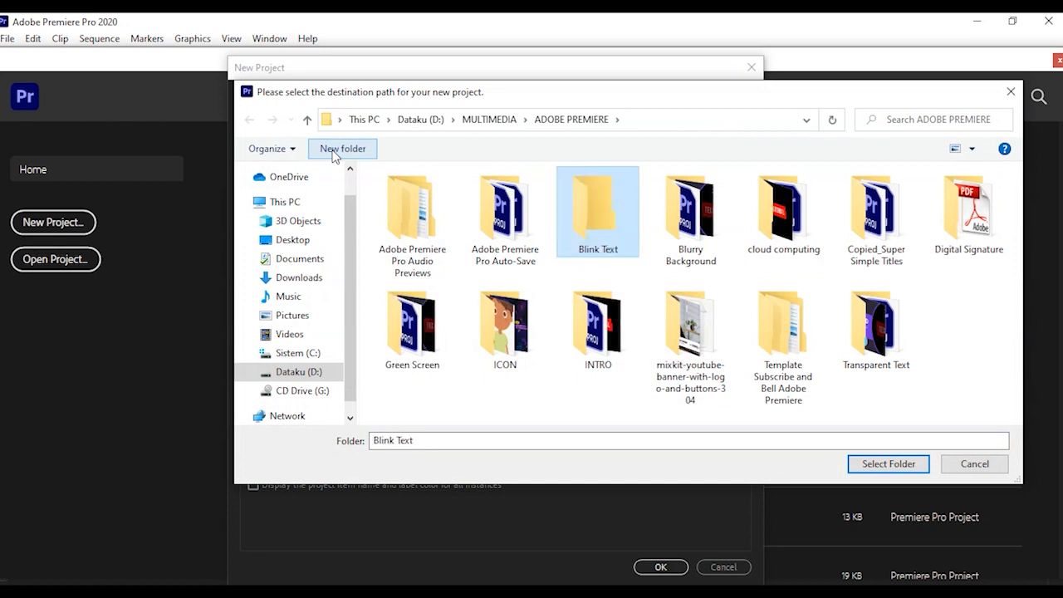
{"action": "left_click", "coordinate": [888, 464]}
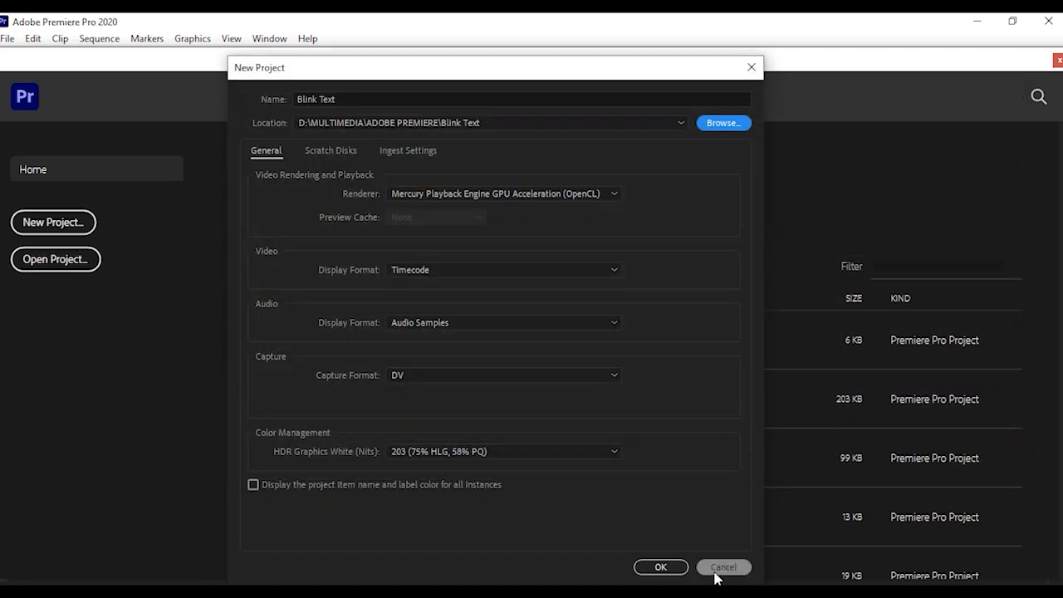
{"action": "left_click", "coordinate": [660, 567]}
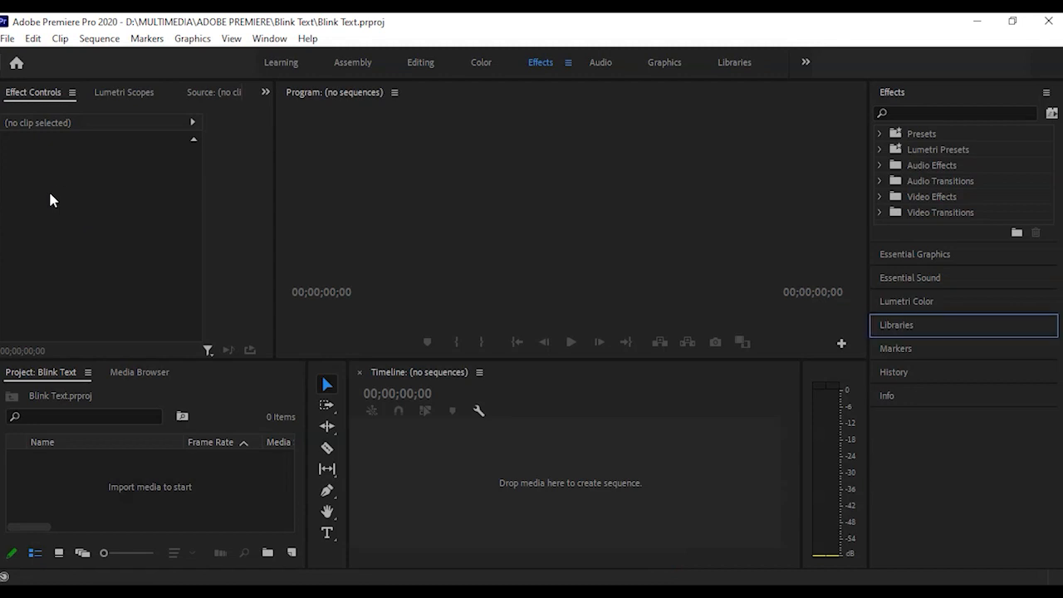
Create a new legacy title named Blink Text, keeping the 1920 x 1080 video size
{"action": "left_click", "coordinate": [6, 40]}
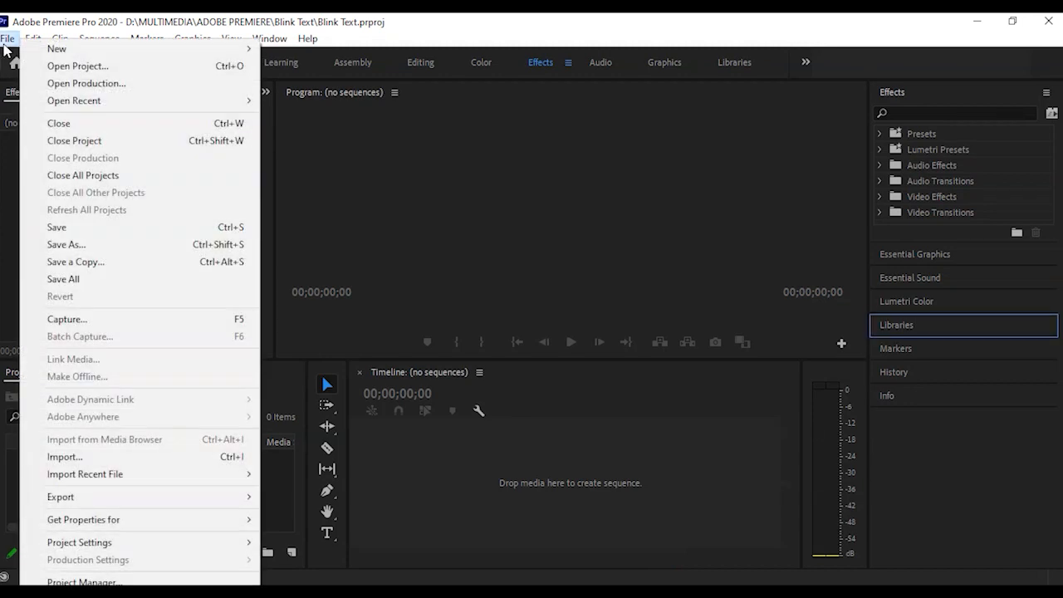
{"action": "mouse_move", "coordinate": [128, 49]}
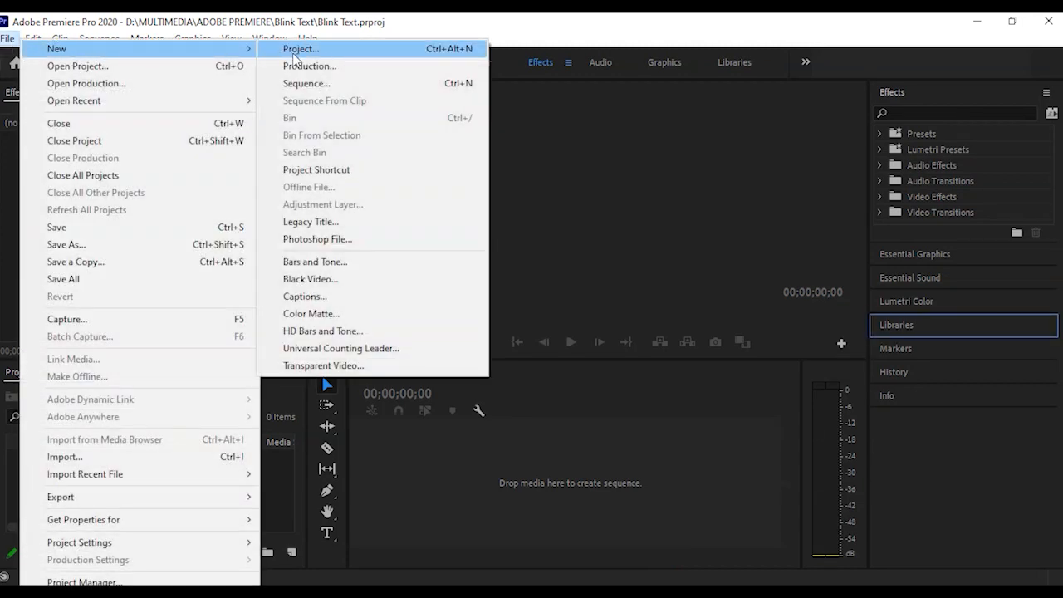
{"action": "left_click", "coordinate": [378, 222]}
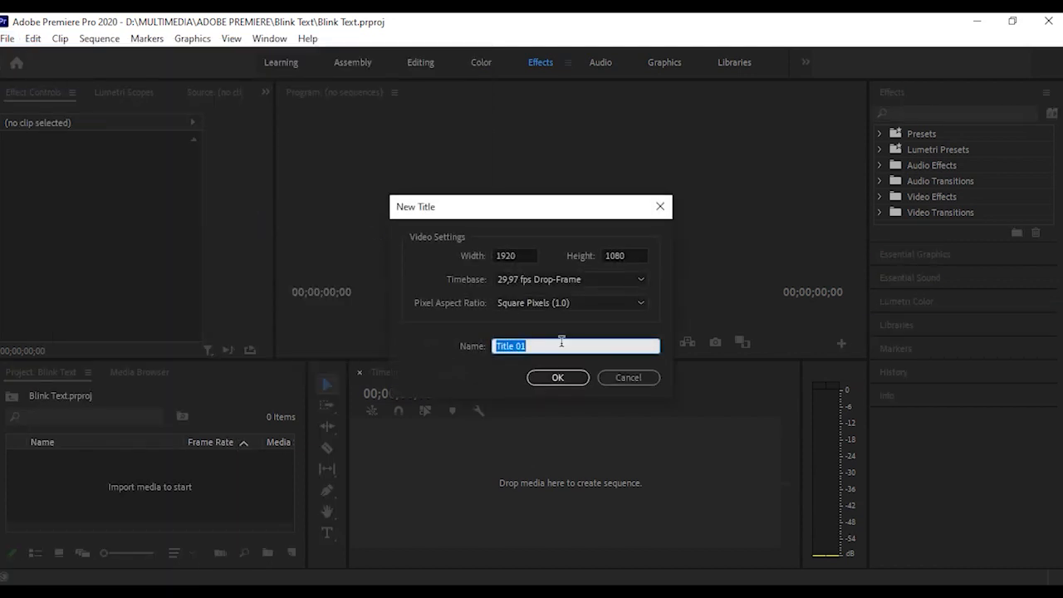
{"action": "type", "text": "Blink Text"}
{"action": "left_click", "coordinate": [521, 254]}
{"action": "left_click", "coordinate": [635, 251]}
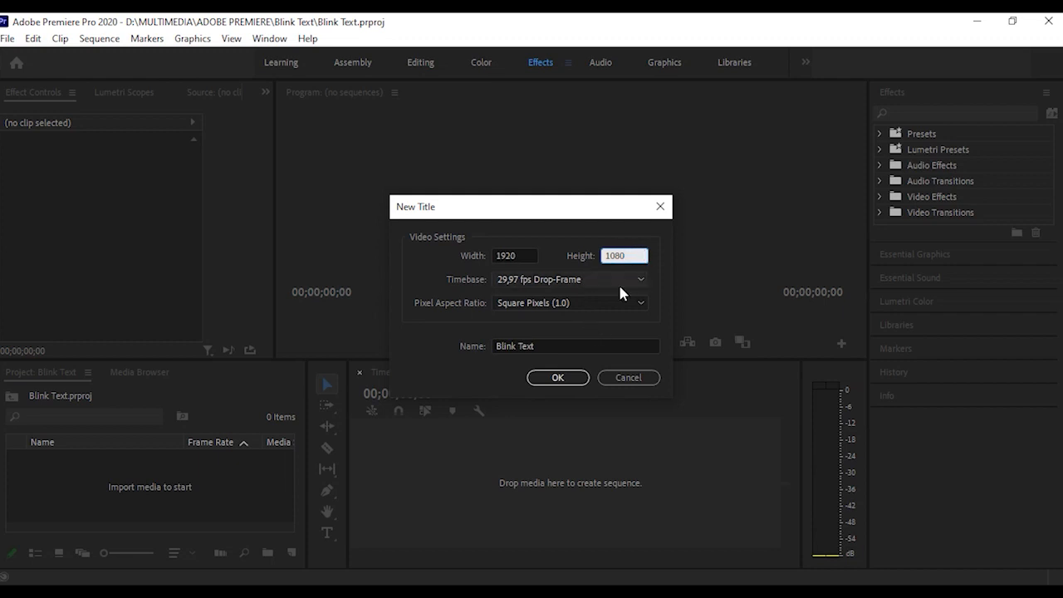
{"action": "left_click", "coordinate": [557, 380]}
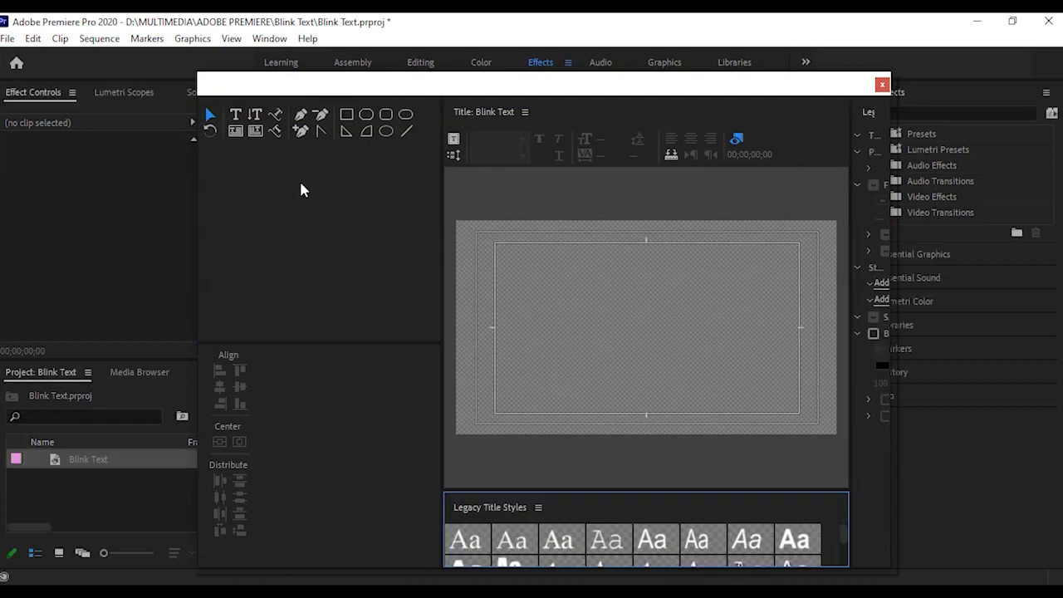
Add the two-line text "PERHATIAN!!!" and "MEROKOK BISA MEMBUNUHMU." to the title
{"action": "left_click", "coordinate": [236, 115]}
{"action": "left_click", "coordinate": [516, 308]}
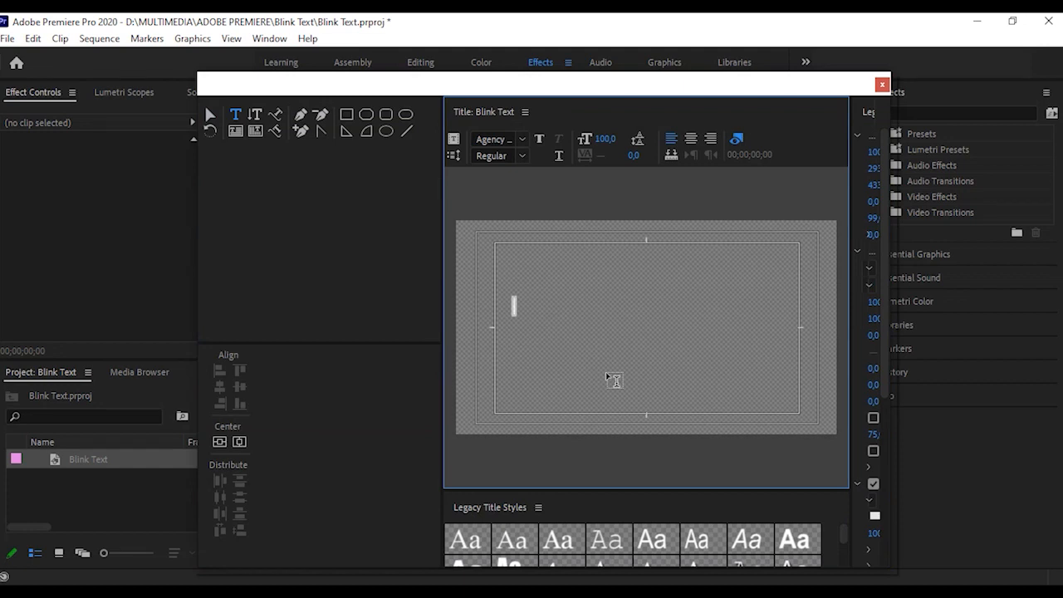
{"action": "type", "text": "P"}
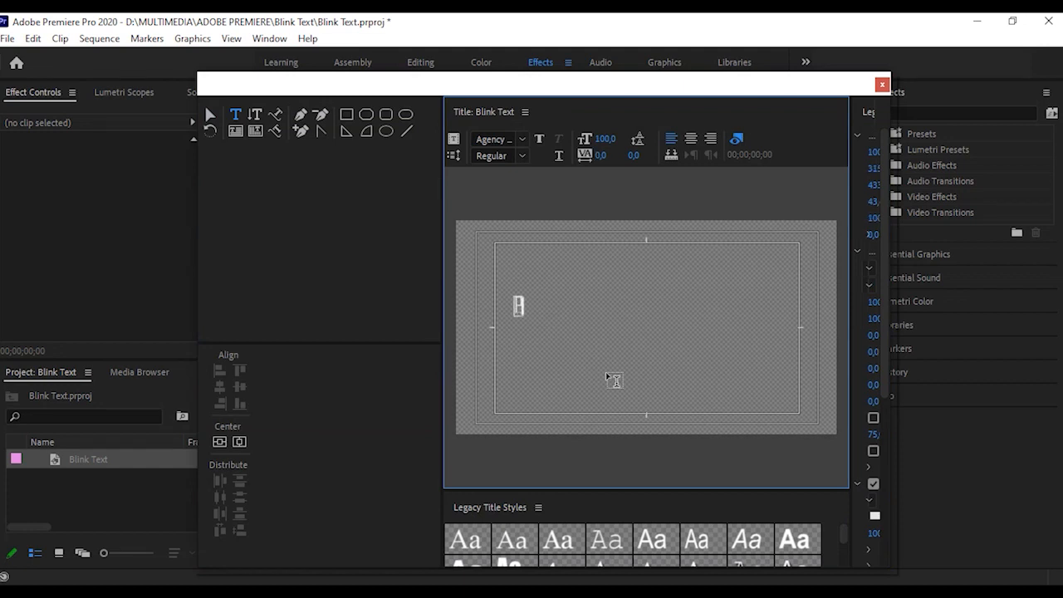
{"action": "type", "text": "ERHATIAN!!!"}
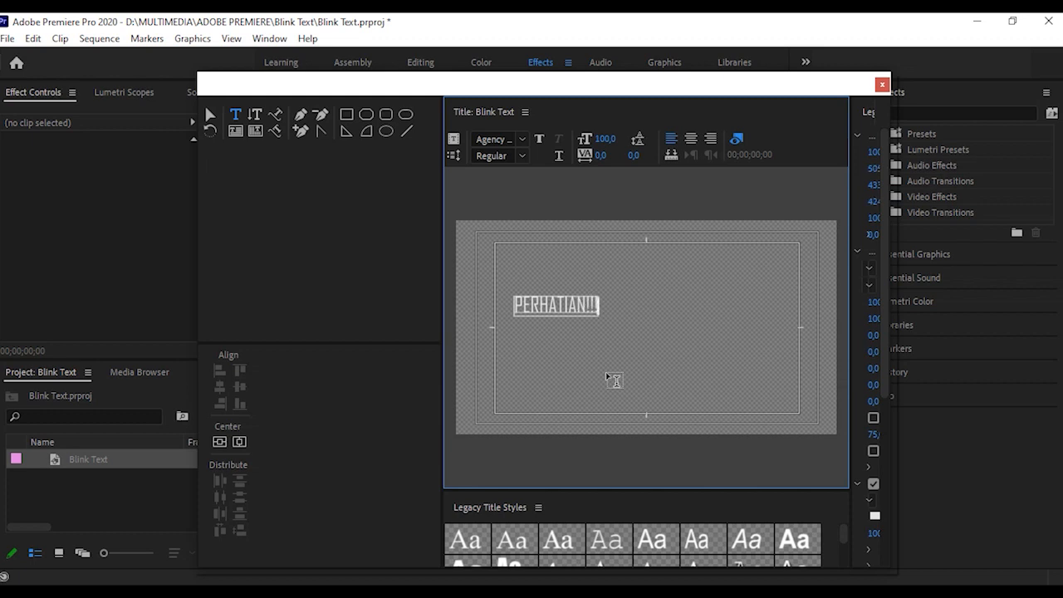
{"action": "key", "text": "Return"}
{"action": "type", "text": "ME"}
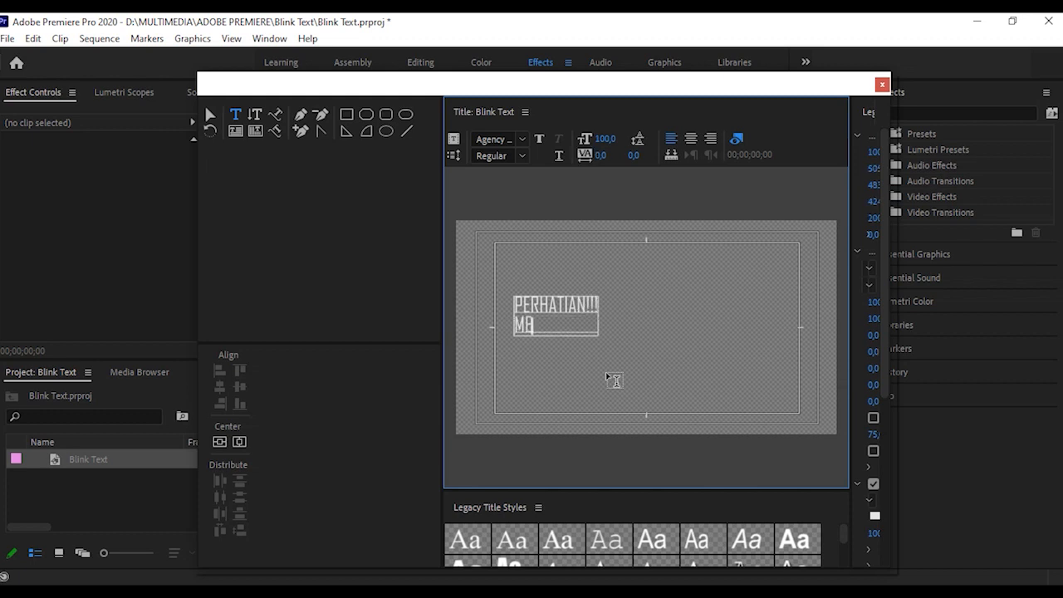
{"action": "type", "text": "ROKOK BISA MEMBUNUHMU."}
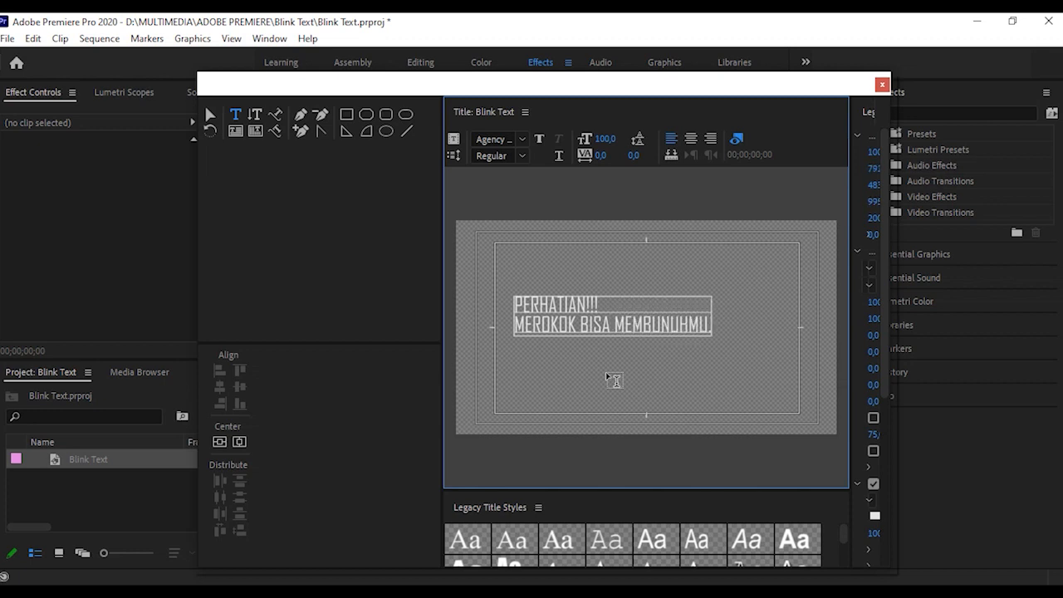
Center-align the title text, enlarge it to a font size of about 135.7 in the frame's middle, and close the title editor
{"action": "left_click", "coordinate": [690, 140]}
{"action": "left_click", "coordinate": [209, 114]}
{"action": "left_click_drag", "start_coordinate": [609, 315], "coordinate": [650, 338]}
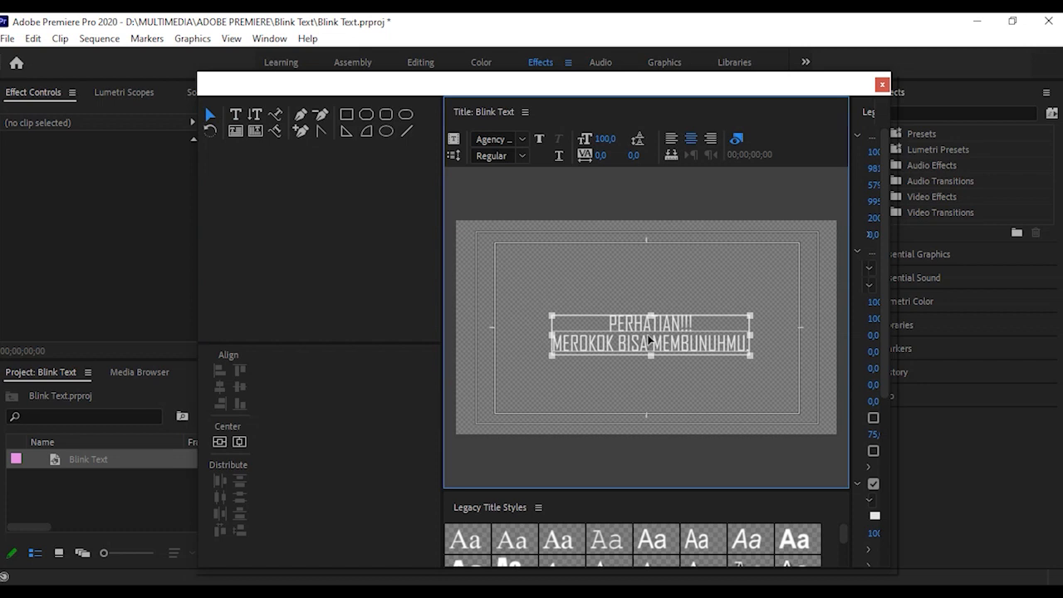
{"action": "left_click_drag", "start_coordinate": [550, 316], "coordinate": [531, 301]}
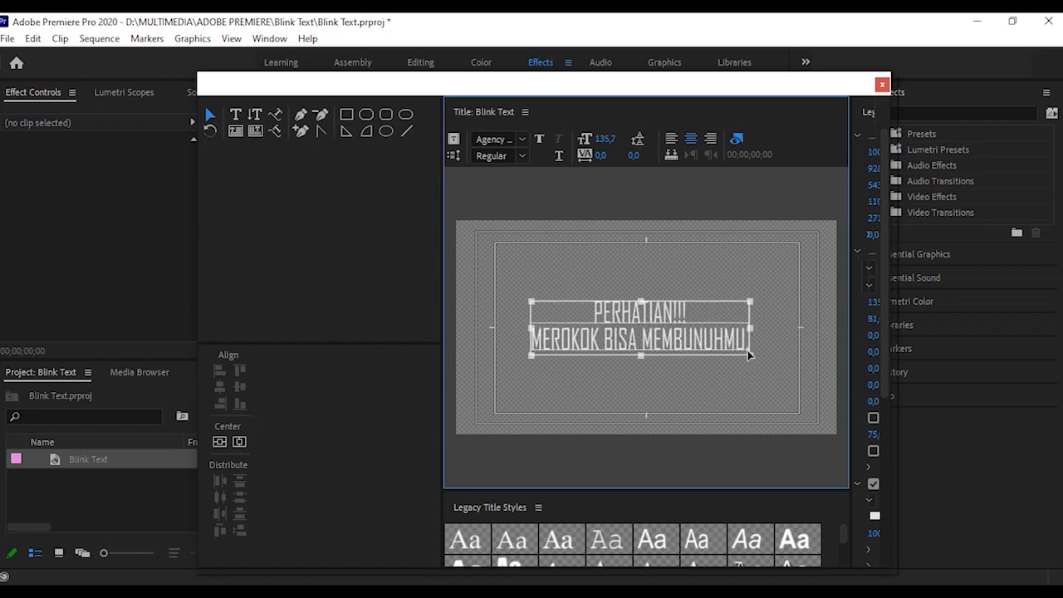
{"action": "left_click_drag", "start_coordinate": [697, 339], "coordinate": [710, 344]}
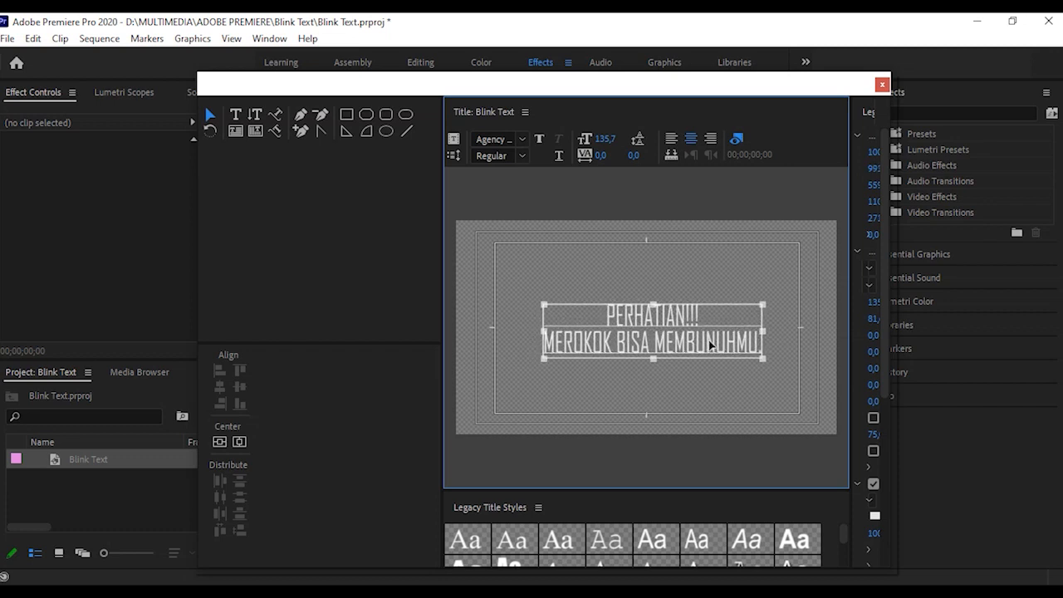
{"action": "left_click", "coordinate": [881, 85]}
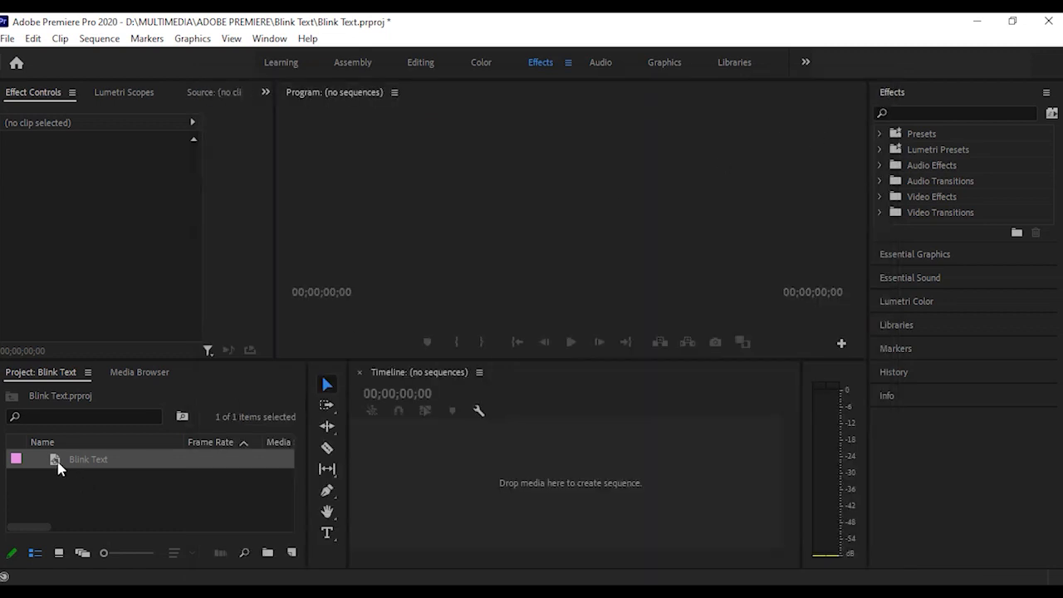
Create a sequence from the Blink Text title and extend its clip to 6 seconds
{"action": "left_click_drag", "start_coordinate": [58, 467], "coordinate": [562, 484]}
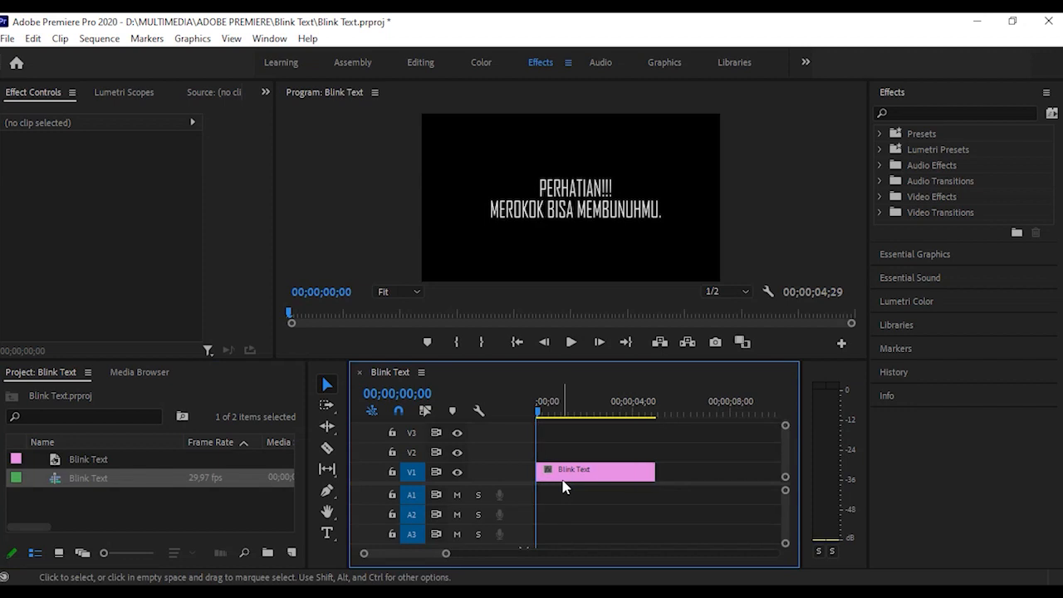
{"action": "left_click_drag", "start_coordinate": [660, 471], "coordinate": [677, 471]}
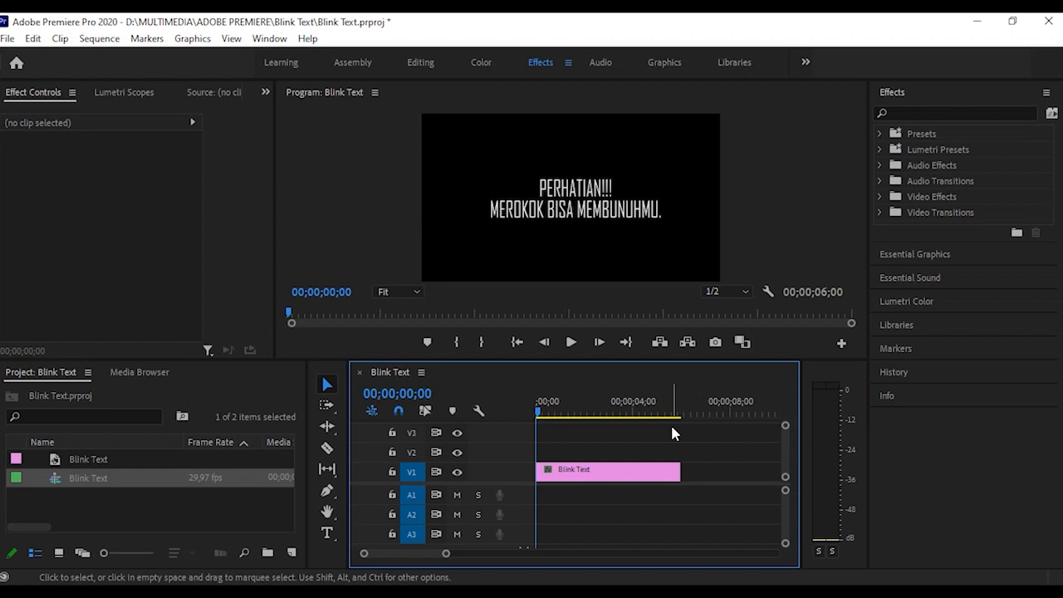
Play a preview of the unbroken title clip and return the playhead to the sequence start
{"action": "left_click", "coordinate": [571, 343]}
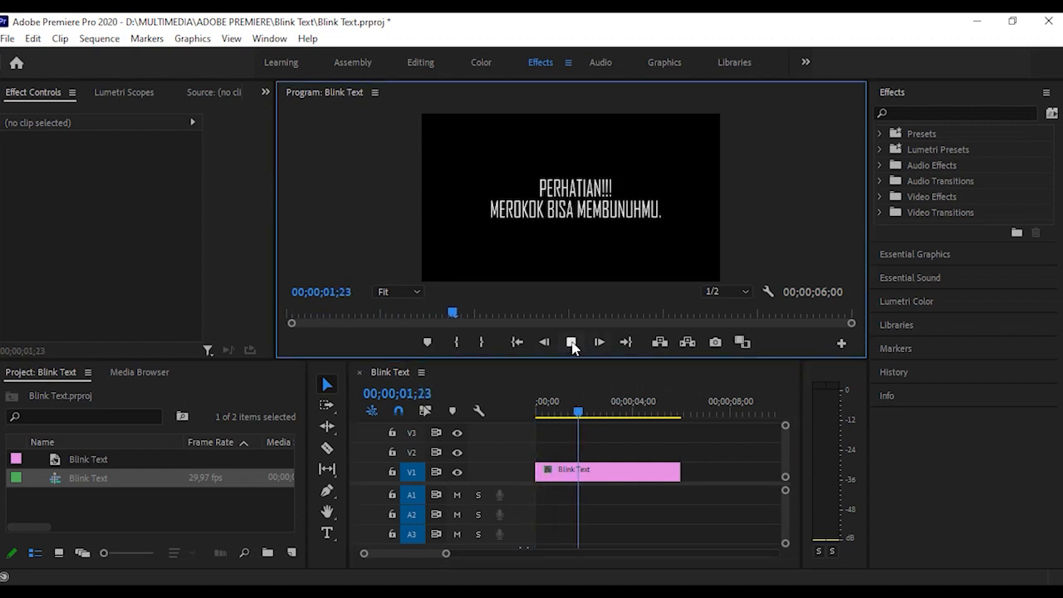
{"action": "left_click", "coordinate": [572, 343]}
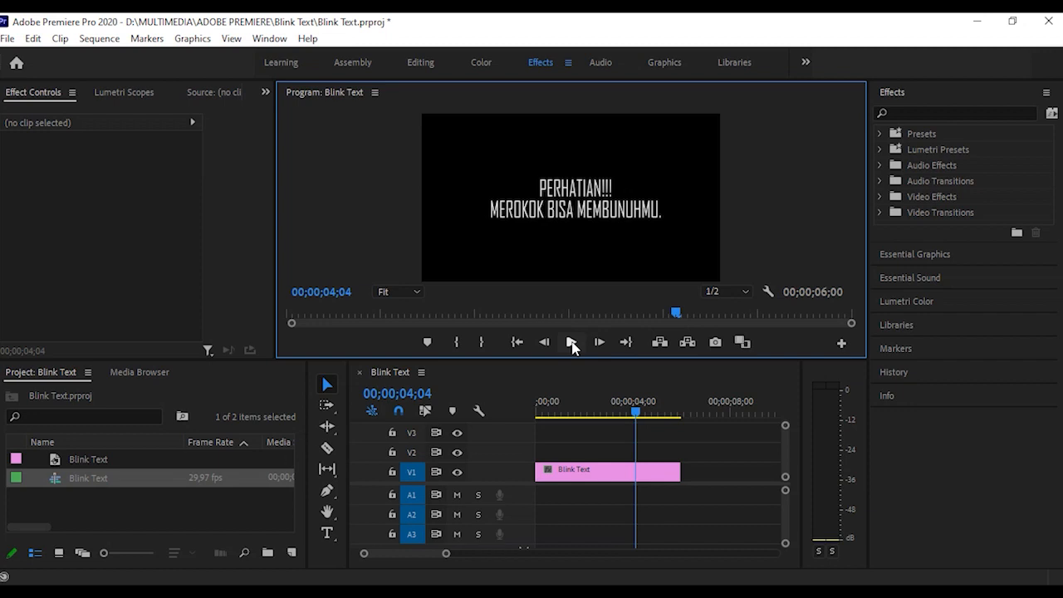
{"action": "left_click_drag", "start_coordinate": [636, 410], "coordinate": [531, 430]}
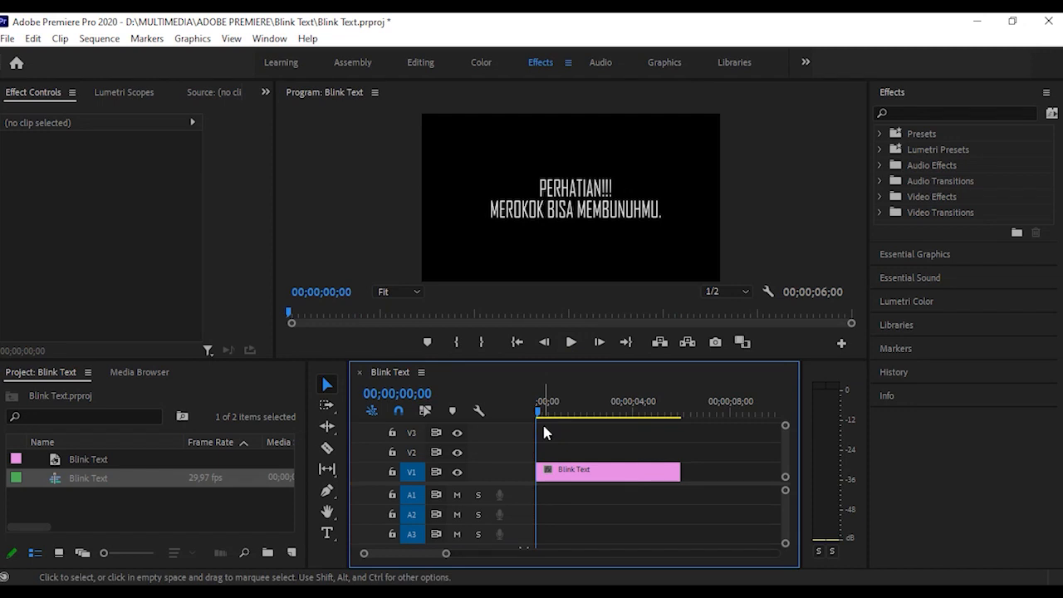
Split the title clip with the Razor tool at about 1 second and shift the remainder about 13 frames later to leave a gap
{"action": "left_click", "coordinate": [327, 449]}
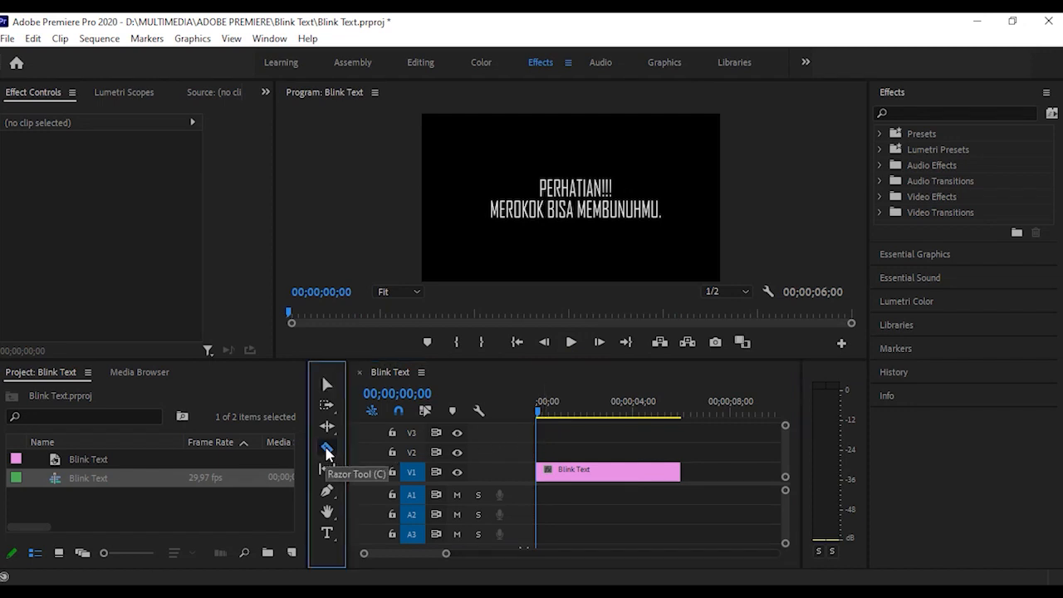
{"action": "left_click", "coordinate": [556, 472]}
{"action": "left_click", "coordinate": [330, 384]}
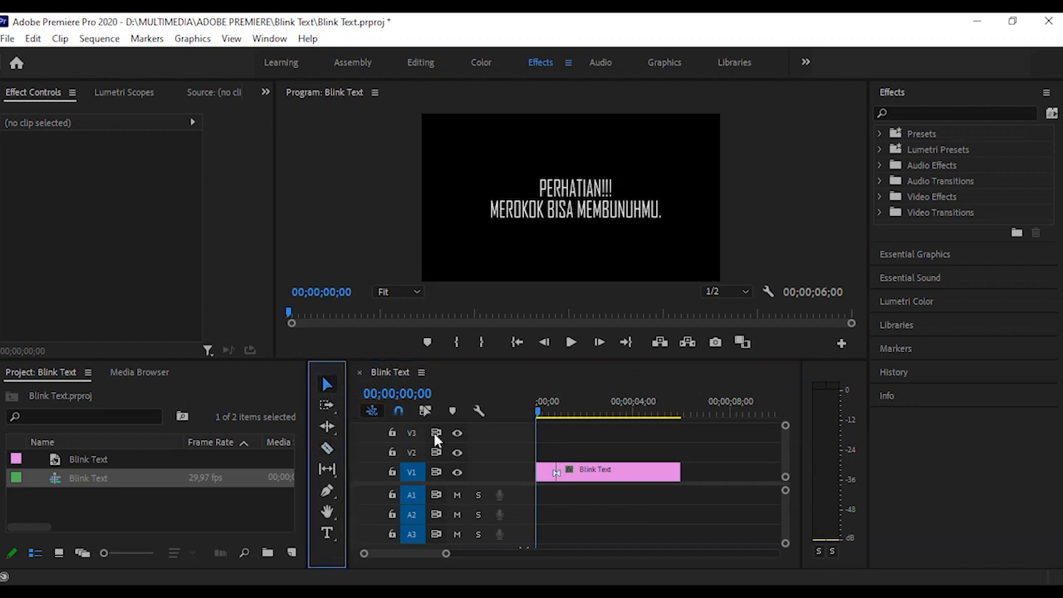
{"action": "left_click_drag", "start_coordinate": [560, 471], "coordinate": [585, 472]}
Split the second title piece at about 2.3 seconds and shift the remainder about 16 frames later to leave another gap
{"action": "left_click", "coordinate": [327, 447]}
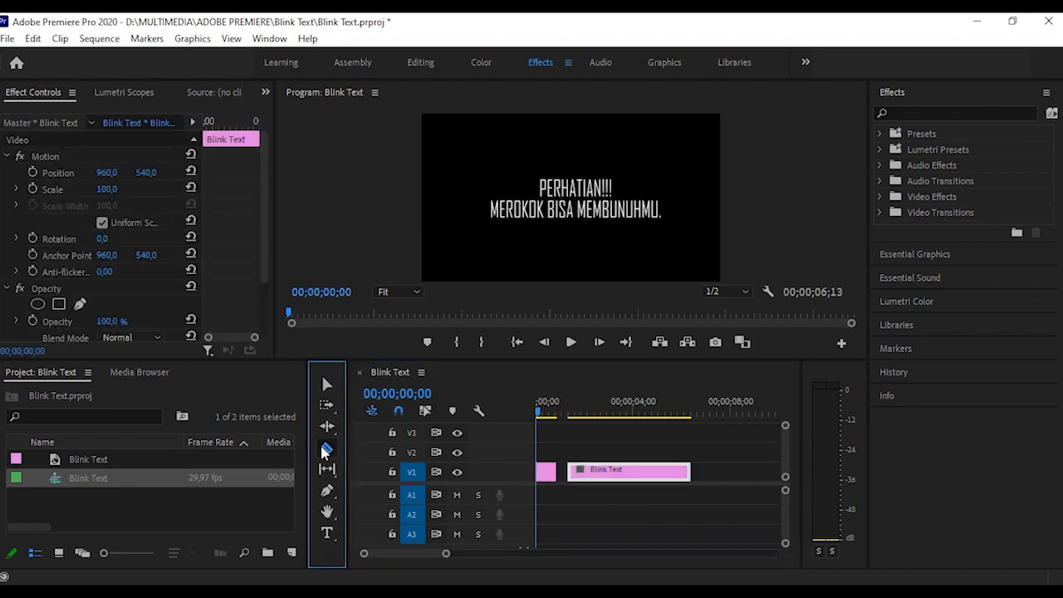
{"action": "left_click", "coordinate": [590, 471]}
{"action": "key", "text": "v"}
{"action": "left_click_drag", "start_coordinate": [616, 472], "coordinate": [633, 475]}
Split the third title piece at just under 4 seconds and shift the remainder about 19 frames later for a third gap
{"action": "left_click", "coordinate": [327, 447]}
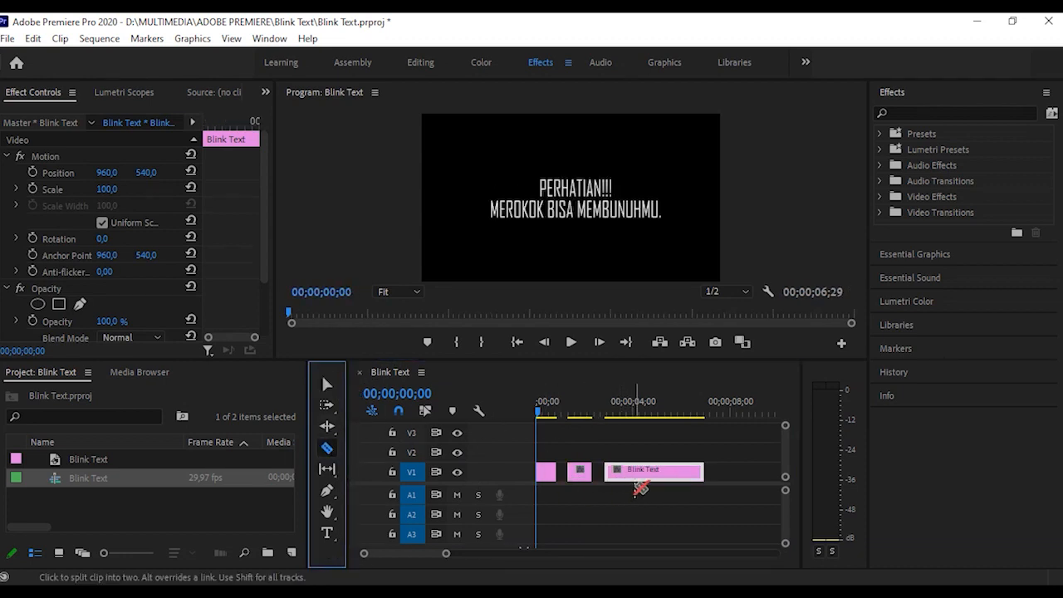
{"action": "left_click", "coordinate": [628, 472]}
{"action": "key", "text": "v"}
{"action": "left_click_drag", "start_coordinate": [669, 479], "coordinate": [686, 476]}
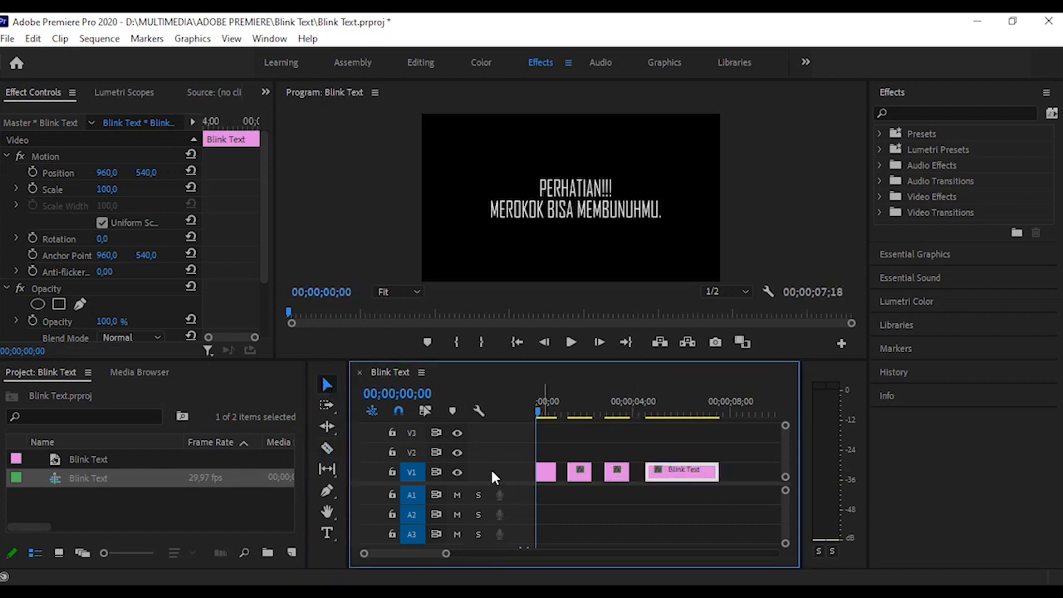
Split the last title piece at about 5.8 seconds and shift its end portion about 13 frames later for a fourth gap
{"action": "left_click", "coordinate": [331, 449]}
{"action": "left_click", "coordinate": [677, 471]}
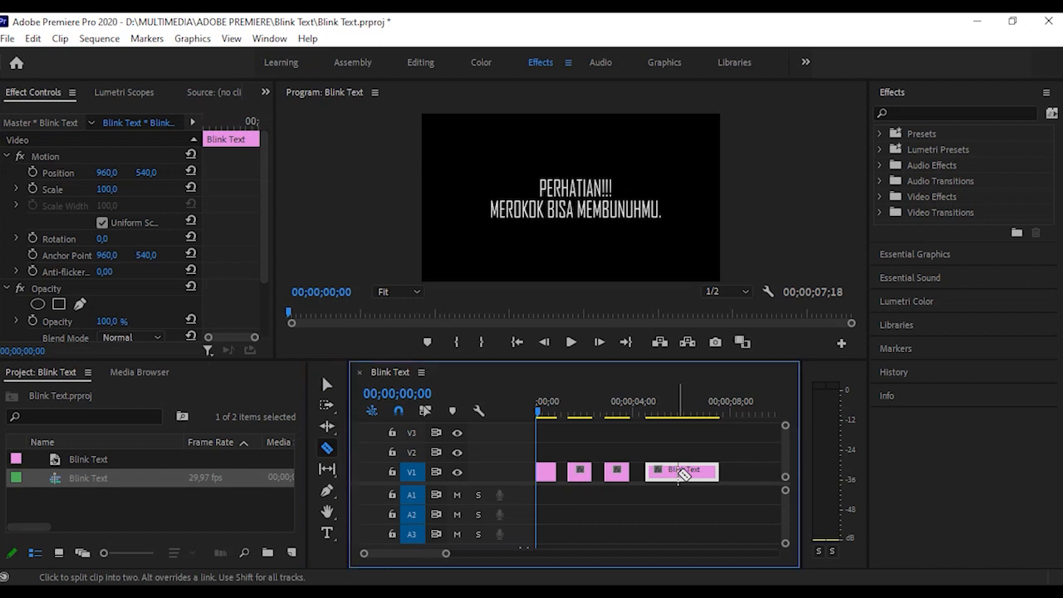
{"action": "left_click", "coordinate": [326, 383]}
{"action": "left_click_drag", "start_coordinate": [705, 477], "coordinate": [719, 480]}
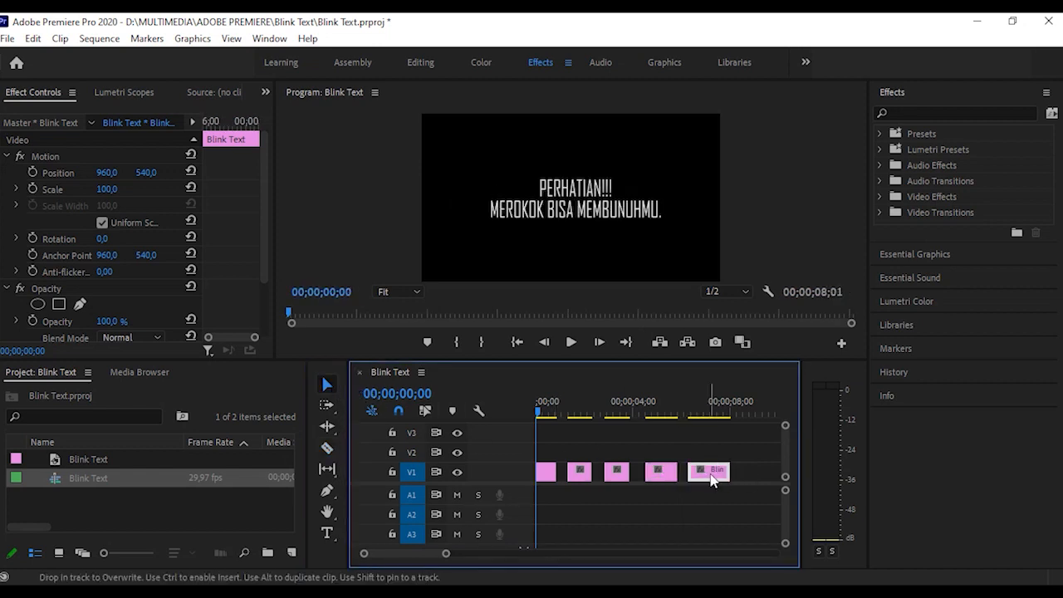
Preview the blinking of the five separated title pieces and return the playhead to the sequence start
{"action": "left_click", "coordinate": [570, 342]}
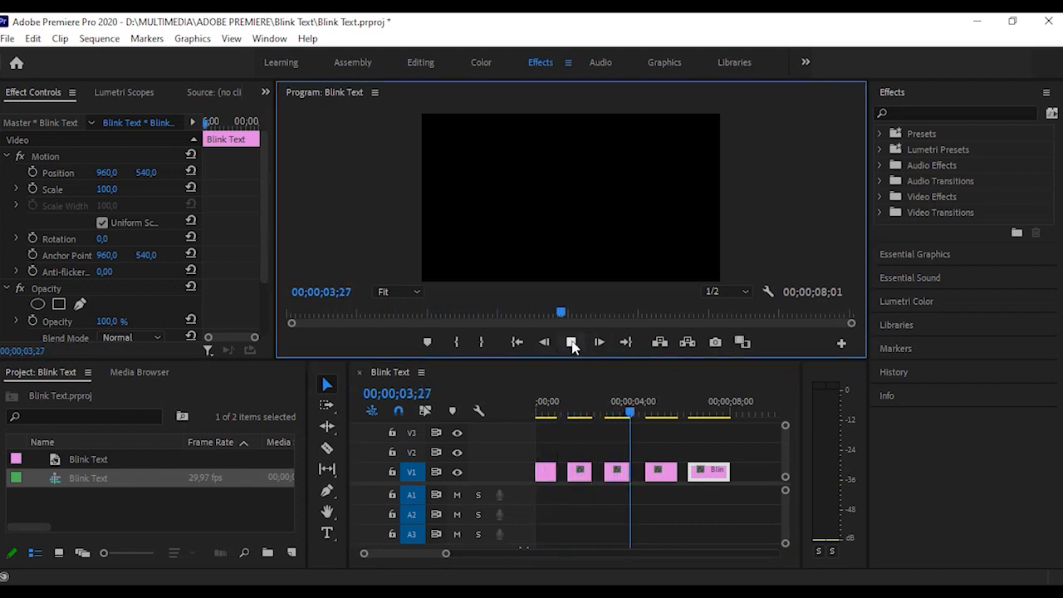
{"action": "left_click", "coordinate": [571, 343]}
{"action": "left_click_drag", "start_coordinate": [648, 411], "coordinate": [532, 419]}
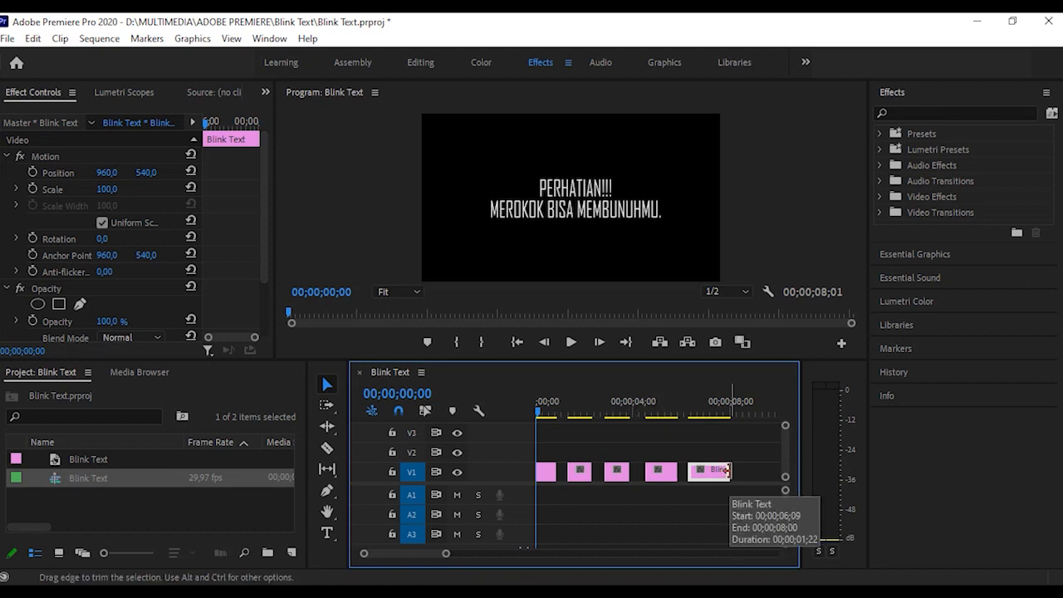
Undo all the title splits and shifts back to a single uncut Blink Text clip
{"action": "key", "text": "ctrl+z"}
{"action": "key", "text": "ctrl+z"}
{"action": "key", "text": "ctrl+z"}
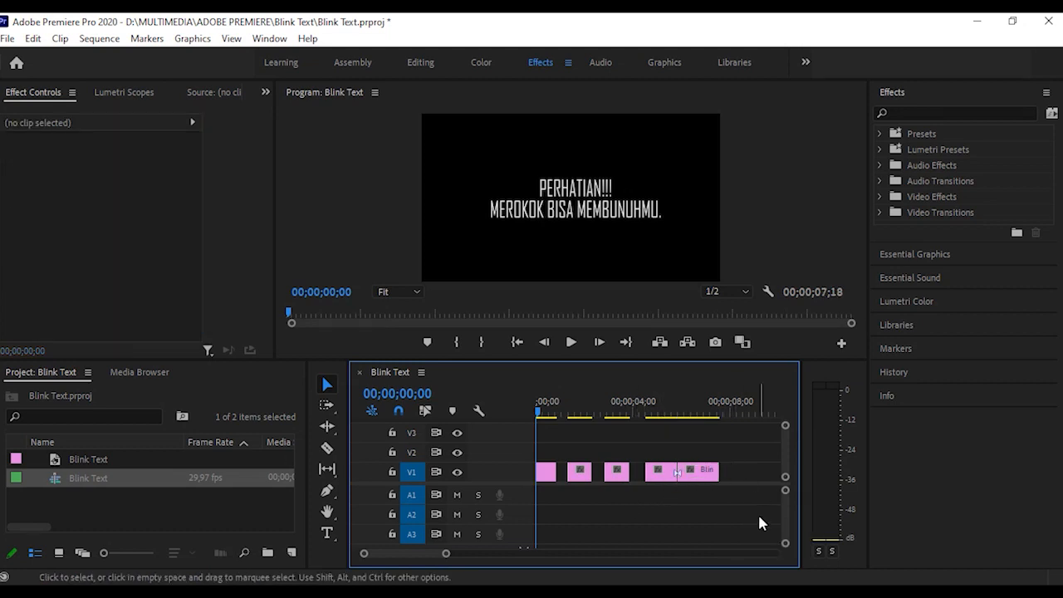
{"action": "key", "text": "ctrl+z"}
{"action": "key", "text": "ctrl+z"}
{"action": "key", "text": "ctrl+z"}
{"action": "key", "text": "ctrl+z"}
{"action": "key", "text": "ctrl+z"}
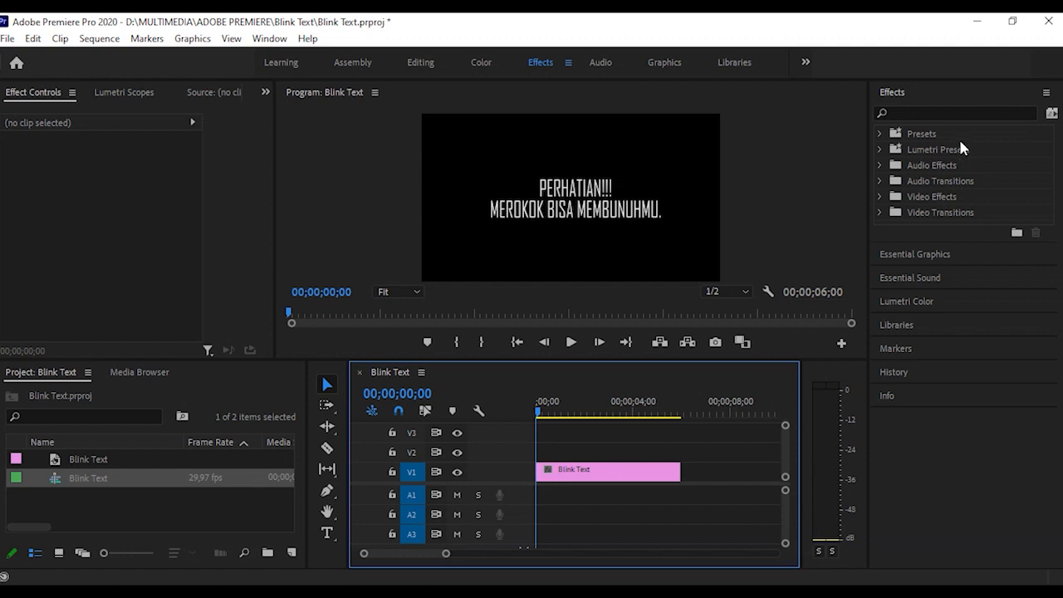
Search the effects for "STROB" and apply Strobe Light to the Blink Text title clip
{"action": "left_click", "coordinate": [958, 112]}
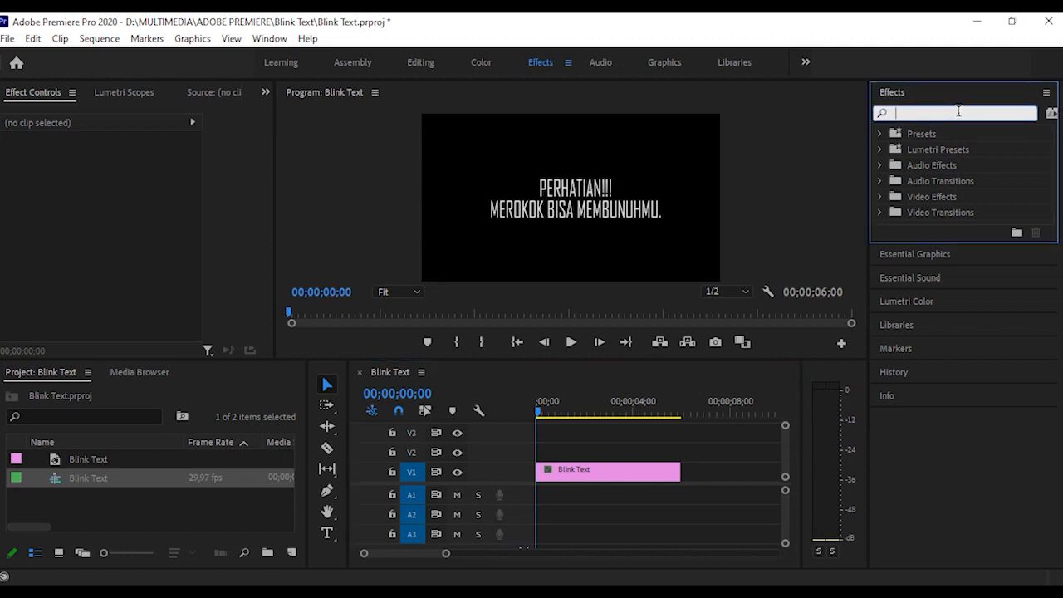
{"action": "type", "text": "STRO"}
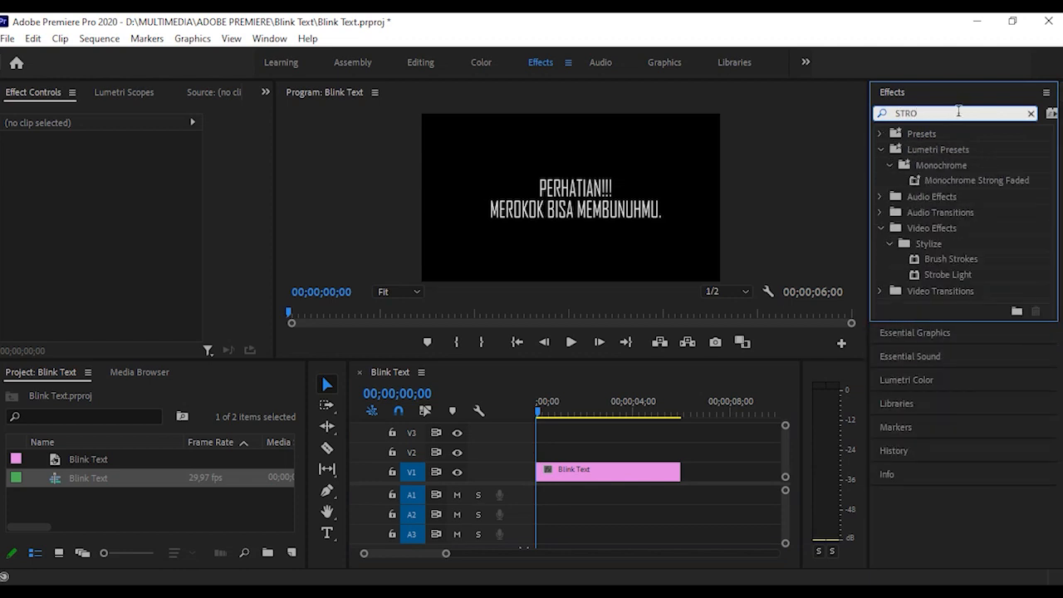
{"action": "type", "text": "B"}
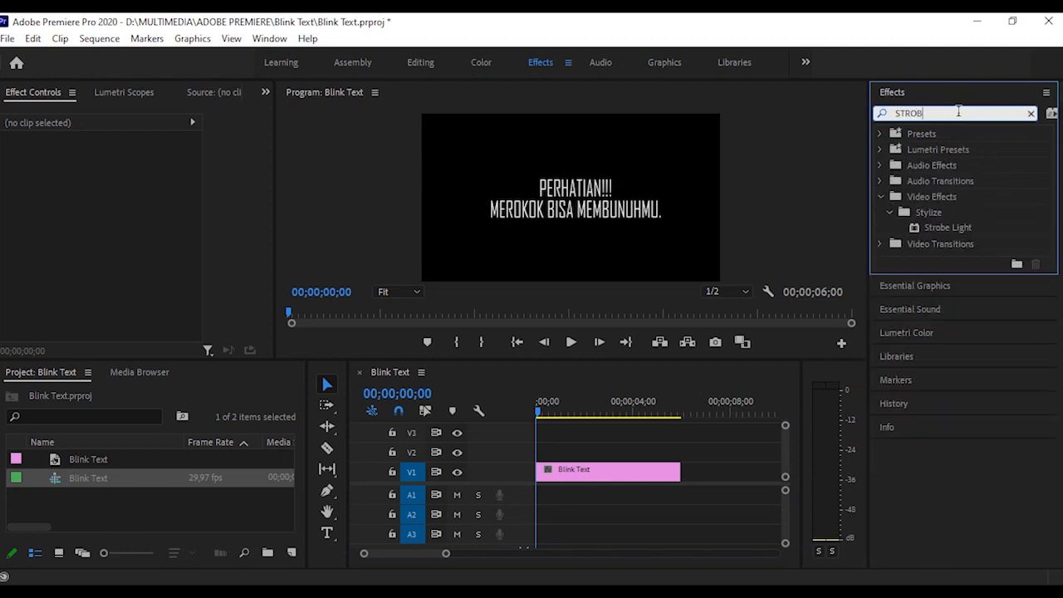
{"action": "left_click", "coordinate": [978, 232]}
{"action": "left_click_drag", "start_coordinate": [973, 234], "coordinate": [586, 472]}
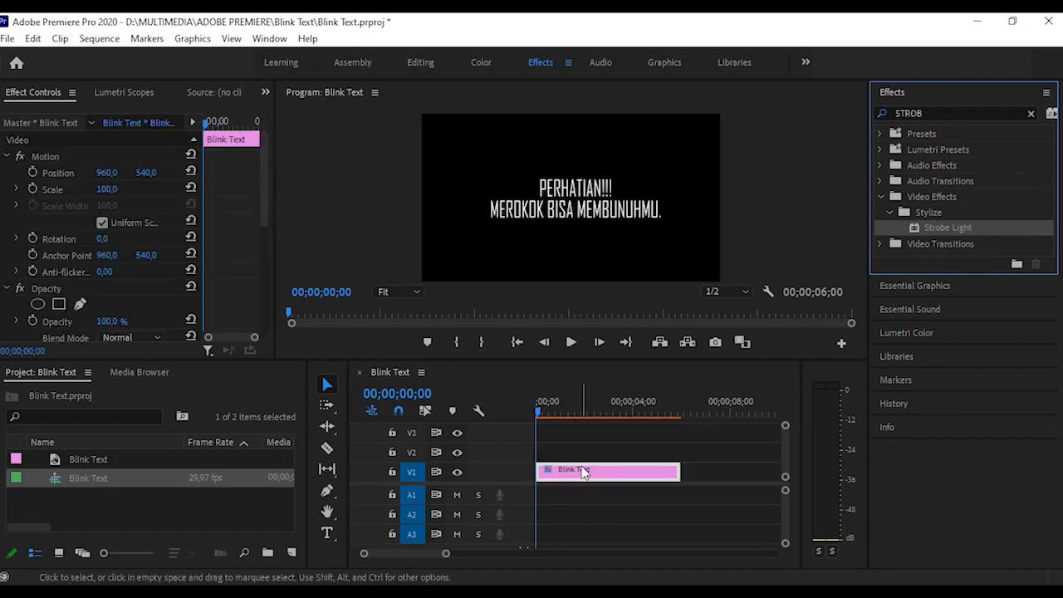
Set the title clip's Strobe option in Strobe Light to Makes Layer Transparent
{"action": "scroll", "coordinate": [216, 251], "scroll_direction": "down", "scroll_amount": 10}
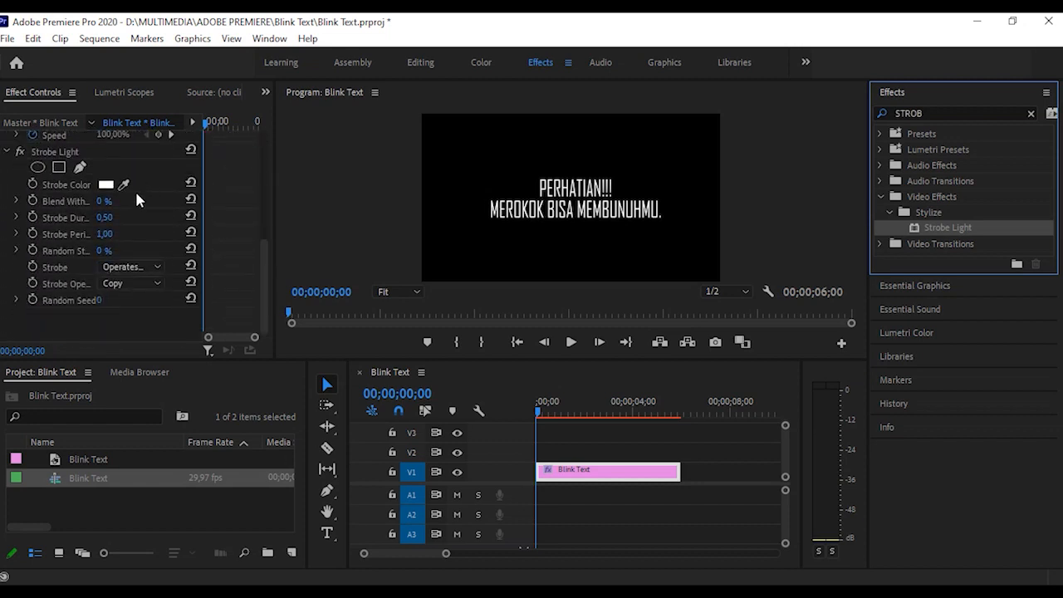
{"action": "left_click", "coordinate": [158, 267]}
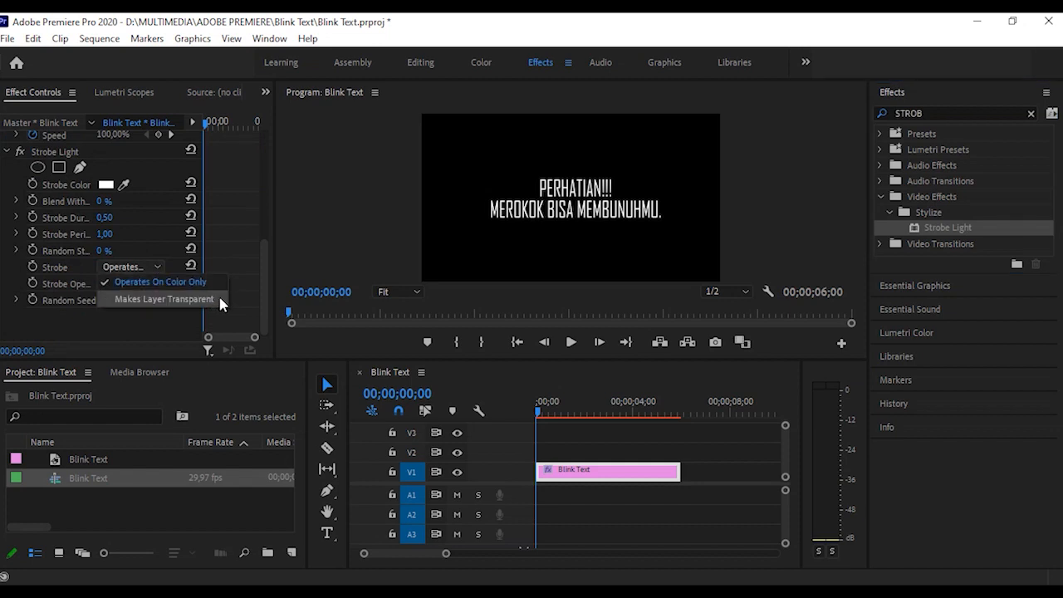
{"action": "left_click", "coordinate": [166, 298]}
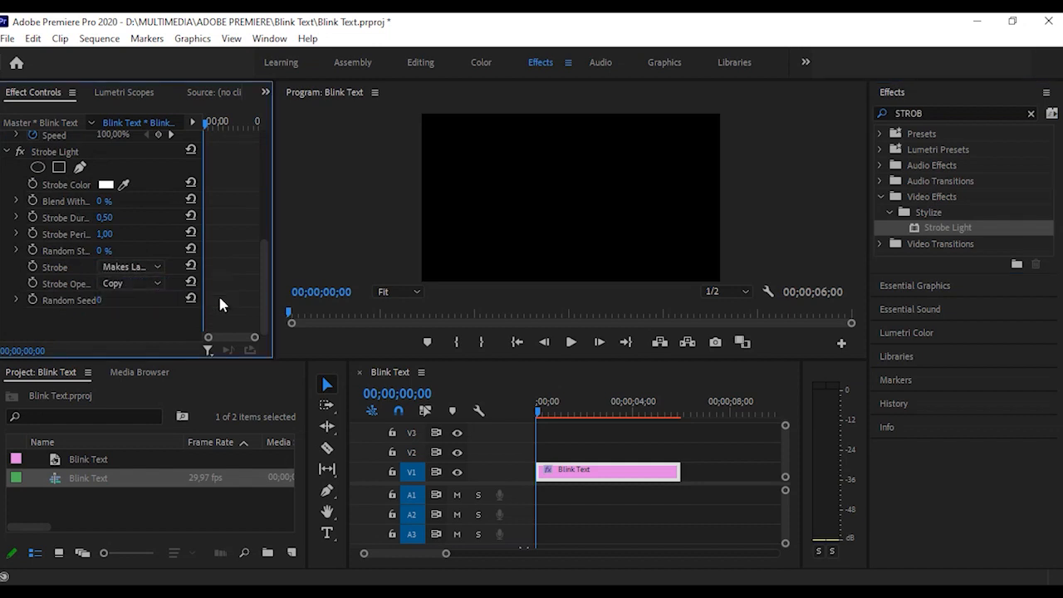
Preview the title's strobe blinking and return the playhead to the sequence start
{"action": "left_click", "coordinate": [571, 343]}
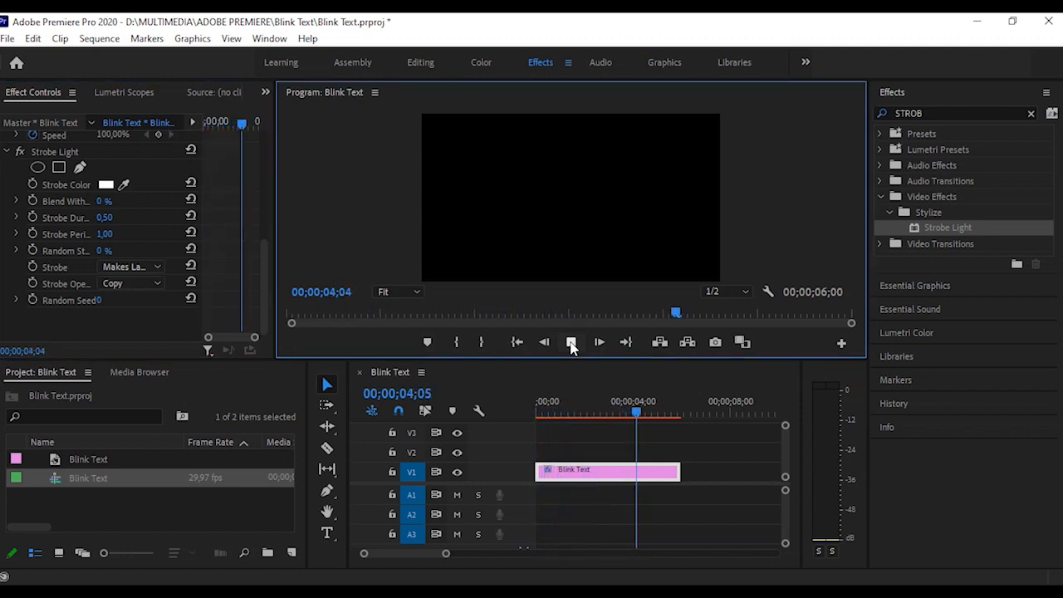
{"action": "left_click", "coordinate": [570, 342]}
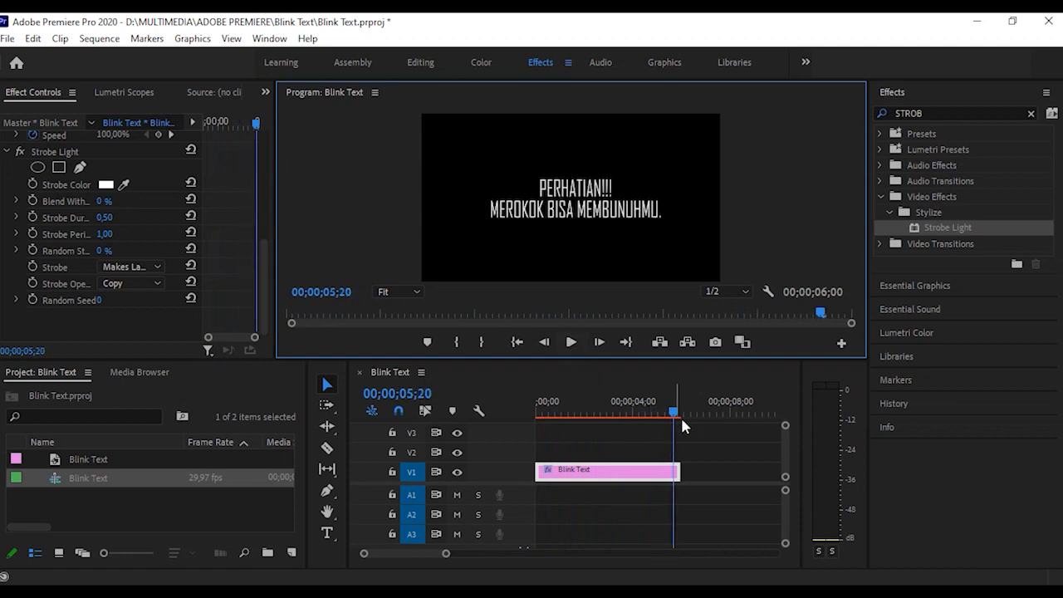
{"action": "left_click_drag", "start_coordinate": [673, 413], "coordinate": [519, 404]}
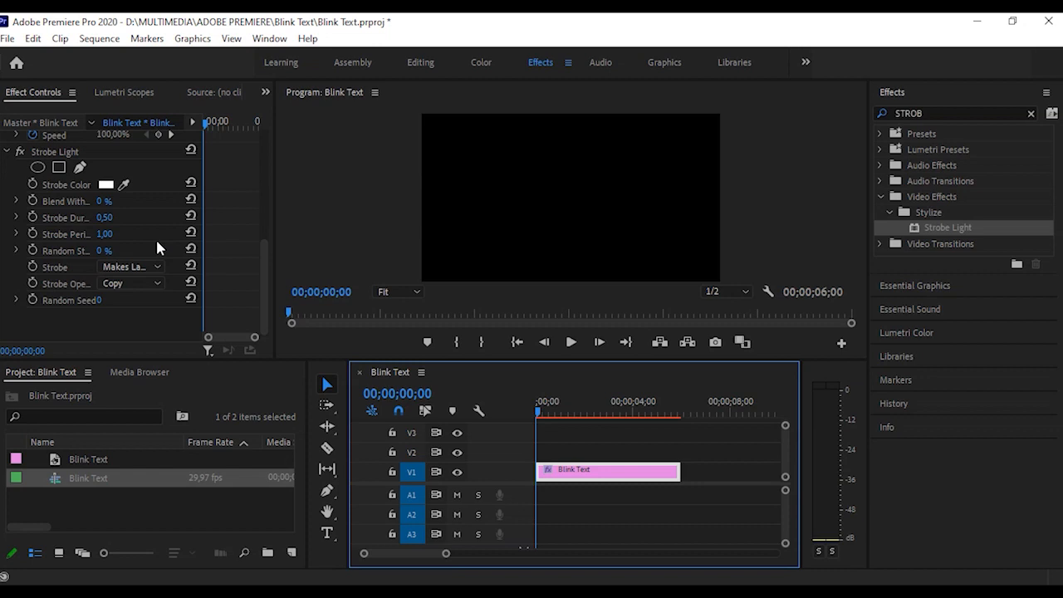
Set the title's Strobe Duration to 0,30 and its Strobe Period to 0,50
{"action": "left_click", "coordinate": [117, 217]}
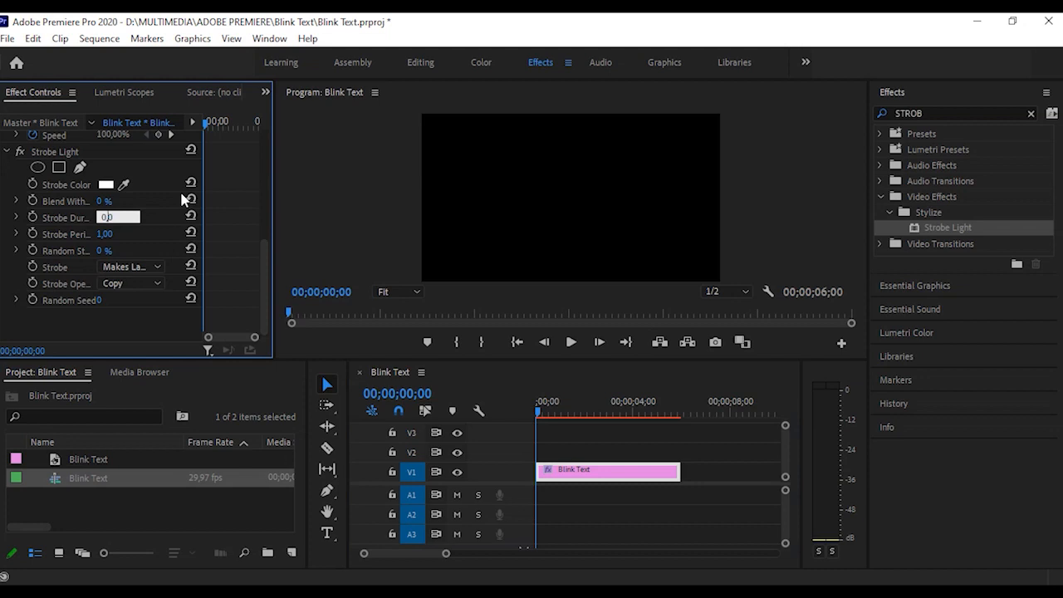
{"action": "type", "text": "0,30"}
{"action": "key", "text": "Return"}
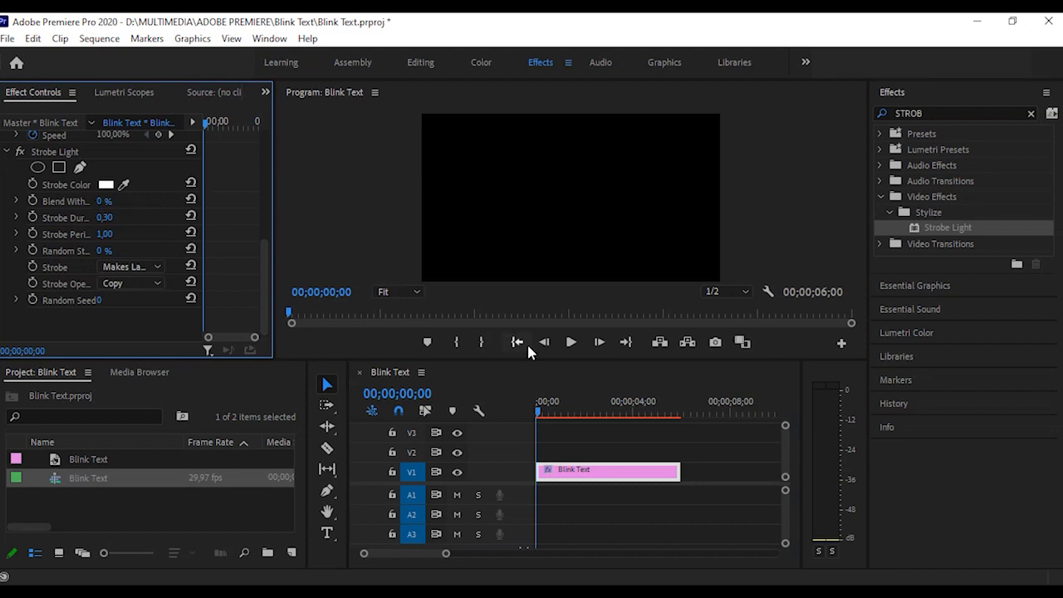
{"action": "left_click", "coordinate": [114, 236]}
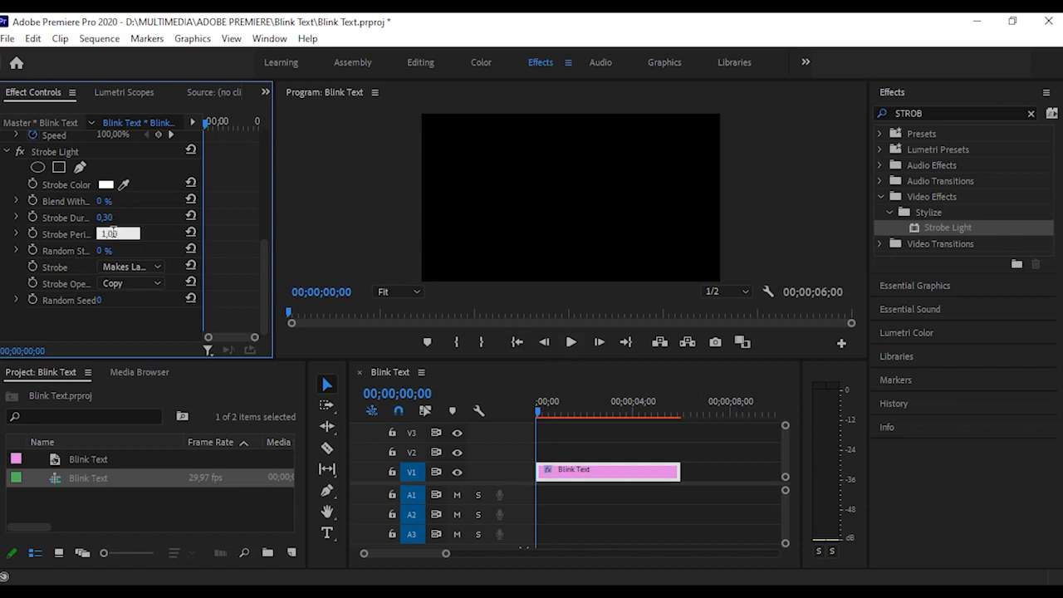
{"action": "left_click_drag", "start_coordinate": [122, 233], "coordinate": [69, 234]}
{"action": "type", "text": "0"}
{"action": "key", "text": "Return"}
Play back the title with the new strobe timing and move the playhead back to the start
{"action": "left_click", "coordinate": [570, 344]}
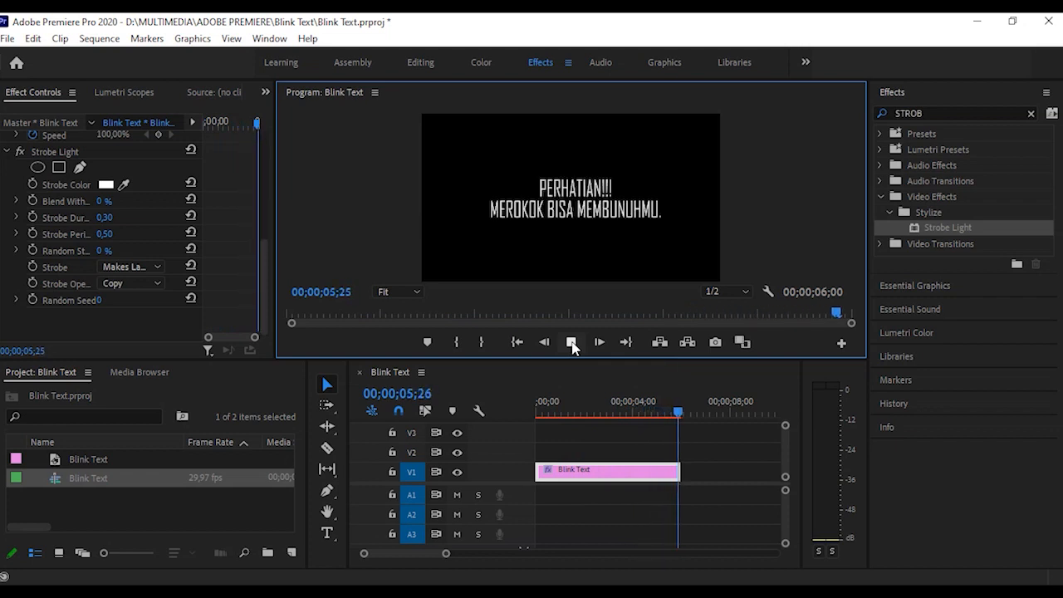
{"action": "left_click", "coordinate": [571, 342]}
{"action": "left_click_drag", "start_coordinate": [548, 413], "coordinate": [523, 409]}
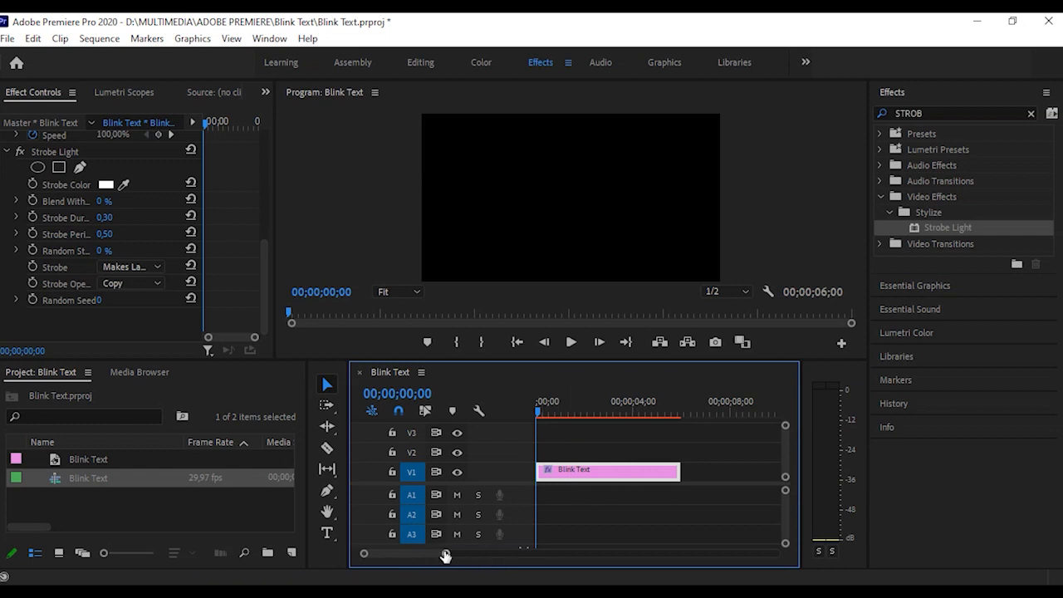
Add a new text graphic reading "BOHLAM RUSAK" in the program frame with the Type tool
{"action": "left_click_drag", "start_coordinate": [444, 555], "coordinate": [482, 560]}
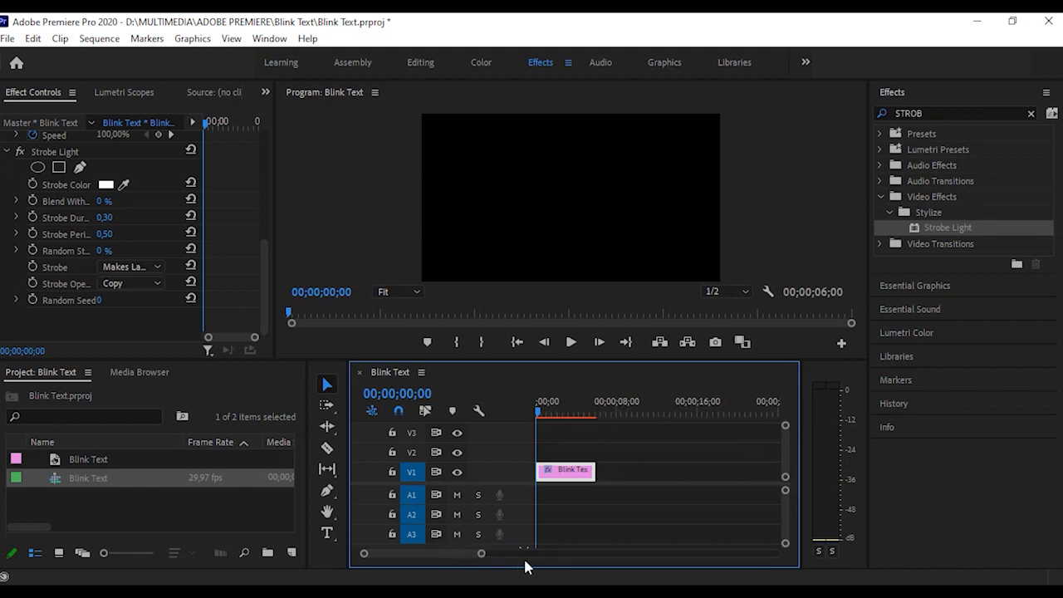
{"action": "left_click", "coordinate": [327, 535]}
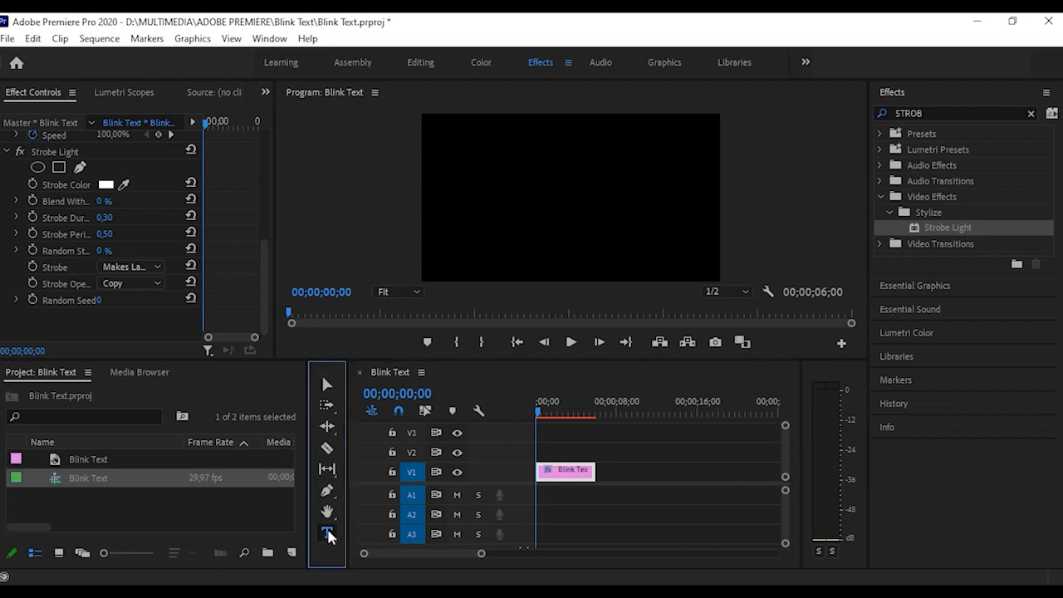
{"action": "left_click", "coordinate": [519, 201]}
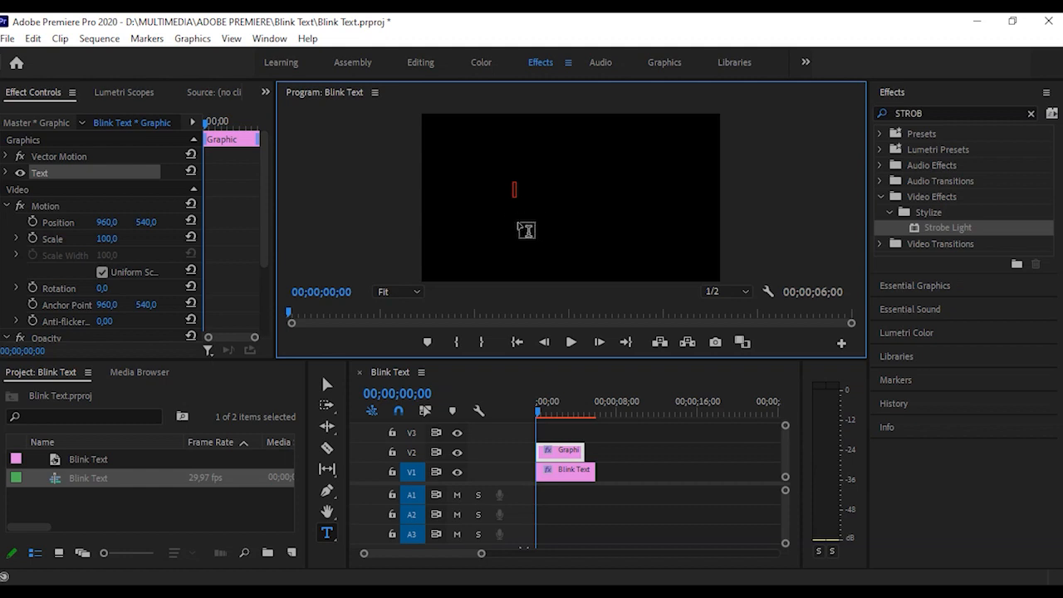
{"action": "type", "text": "BOHLAM RUSAK"}
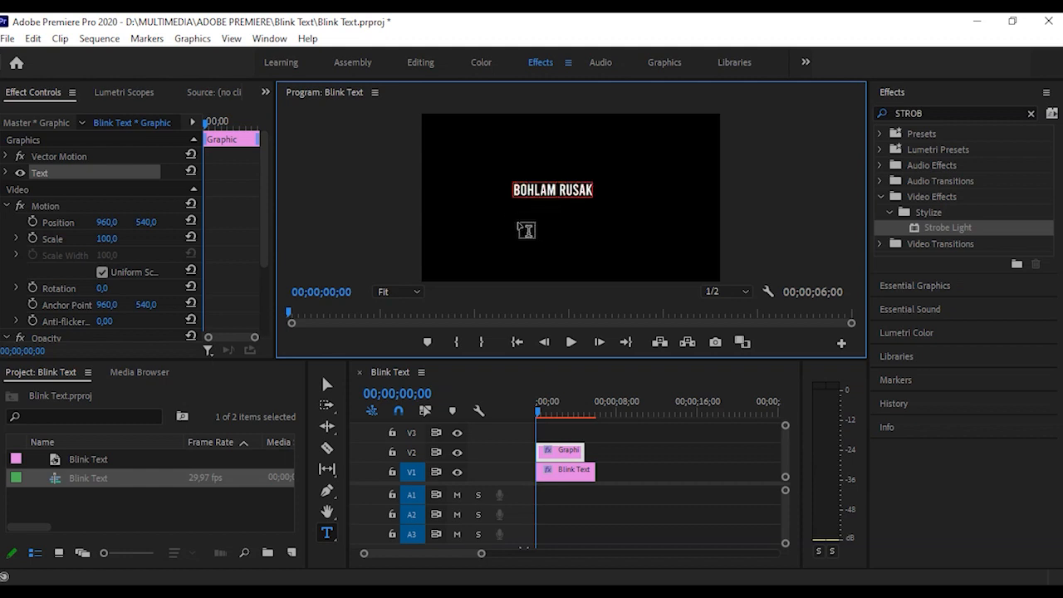
Enlarge the BOHLAM RUSAK text to span most of the frame's width and centre it in the frame
{"action": "left_click", "coordinate": [327, 384]}
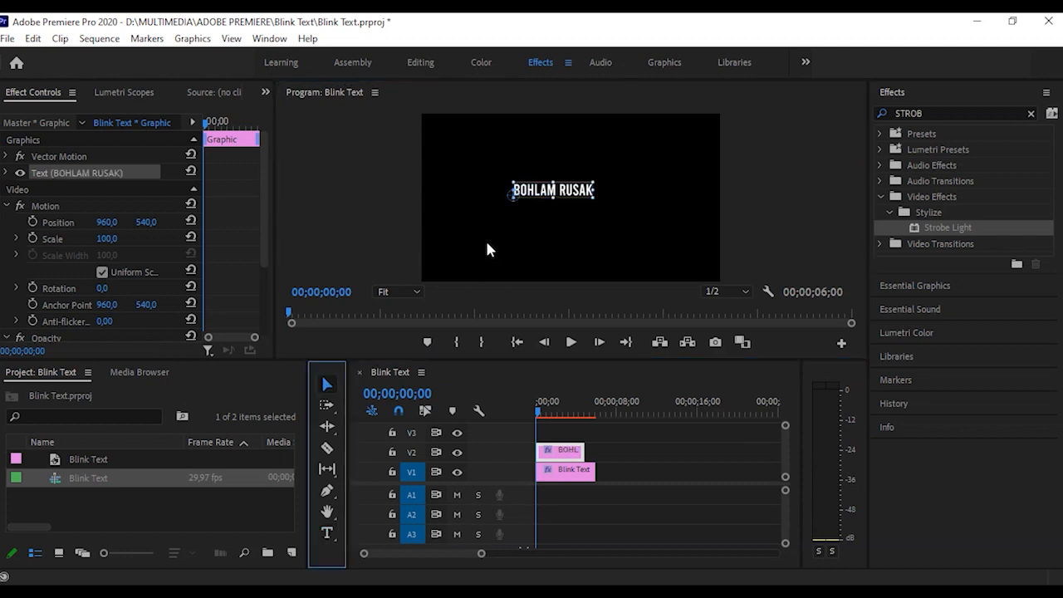
{"action": "left_click_drag", "start_coordinate": [541, 201], "coordinate": [593, 207]}
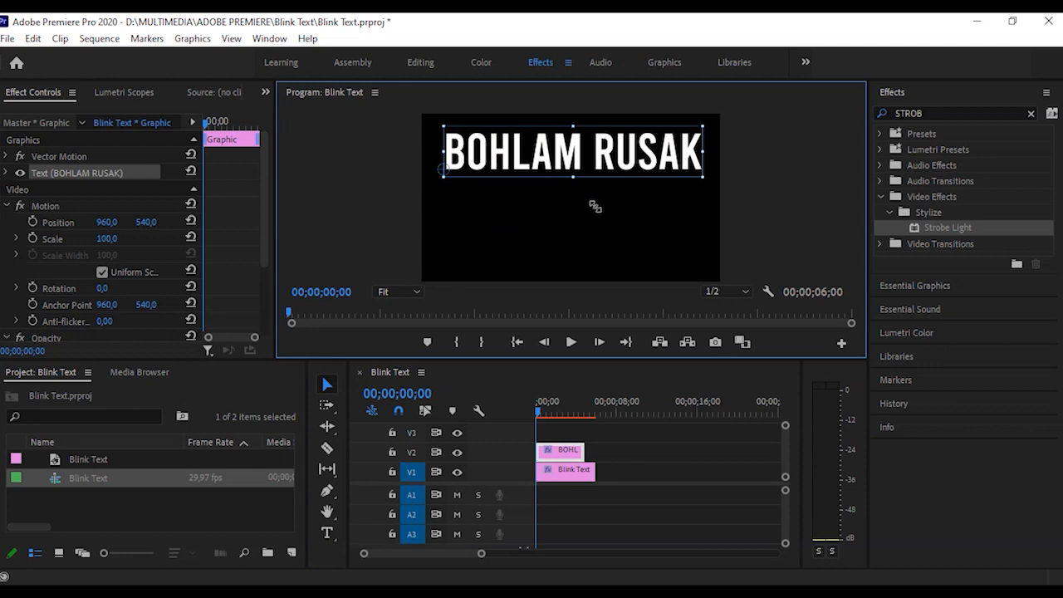
{"action": "left_click_drag", "start_coordinate": [567, 149], "coordinate": [564, 197]}
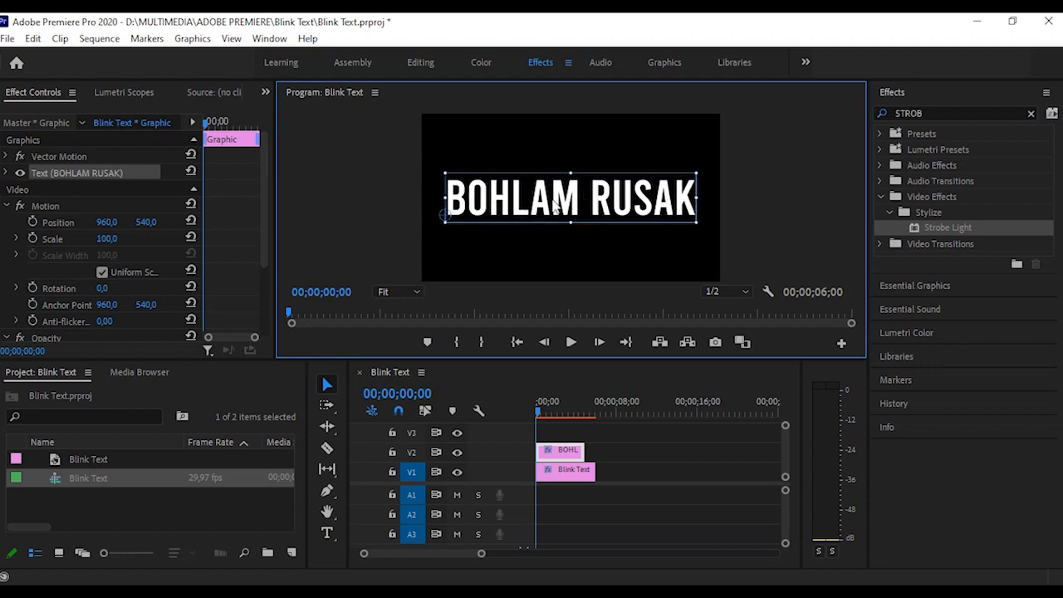
Move the BOHLAM RUSAK clip onto V1 at about 9 seconds and duplicate it directly above on V2
{"action": "left_click_drag", "start_coordinate": [555, 452], "coordinate": [647, 475]}
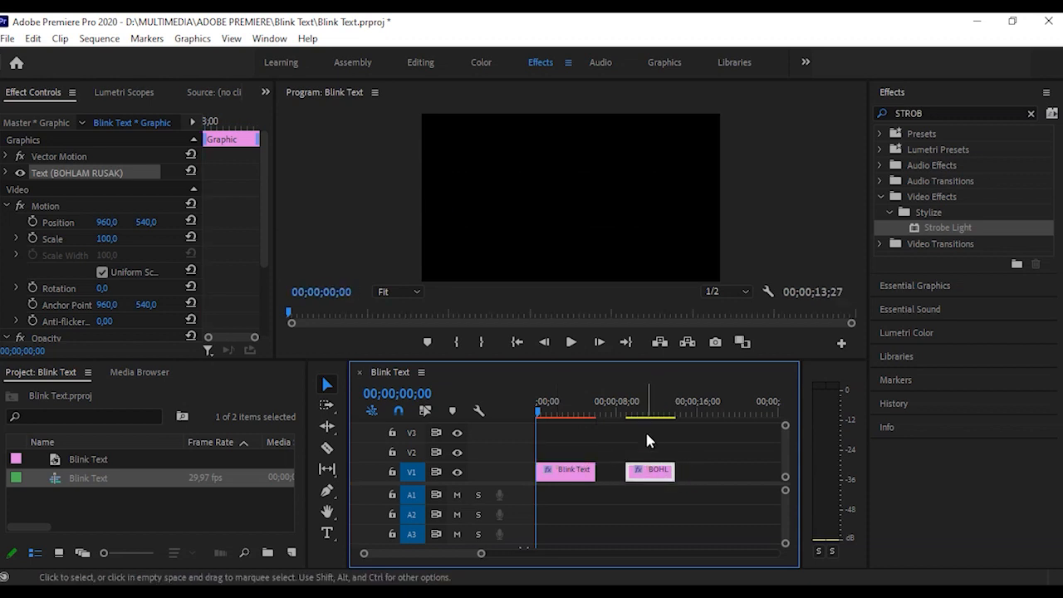
{"action": "left_click", "coordinate": [627, 404]}
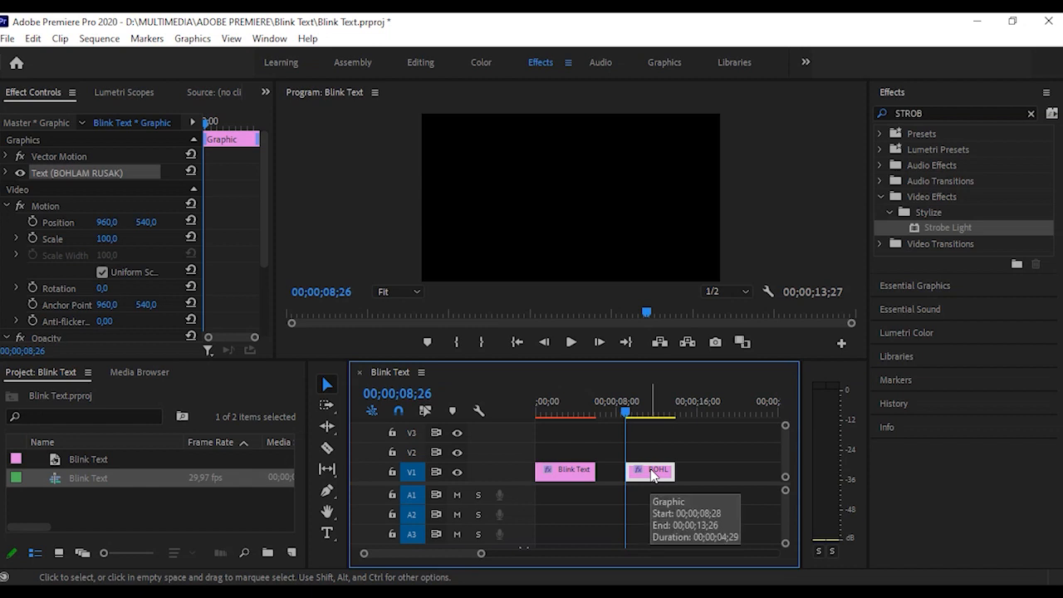
{"action": "left_click_drag", "start_coordinate": [656, 411], "coordinate": [643, 478]}
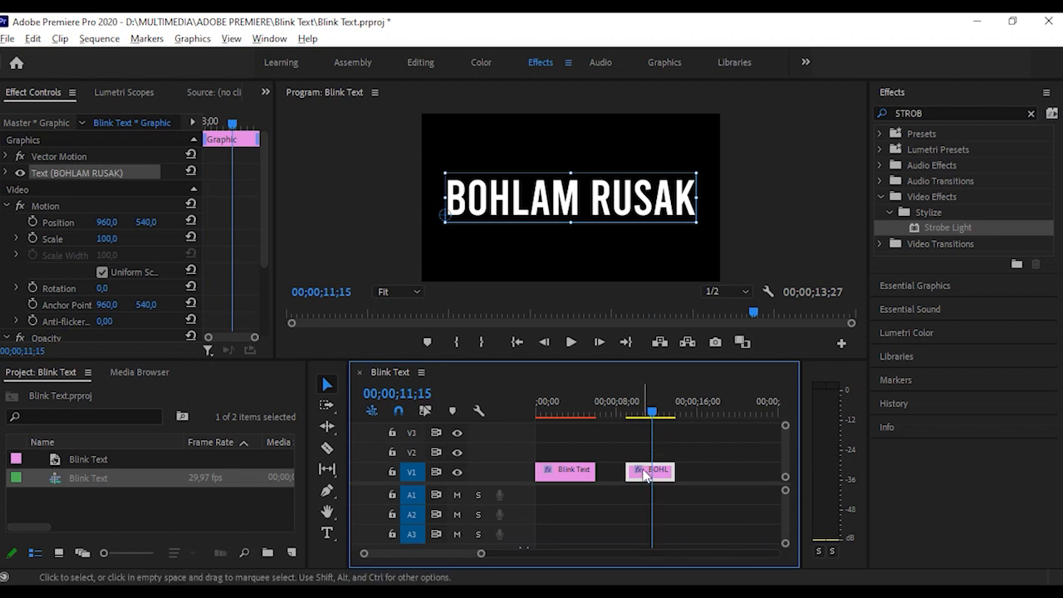
{"action": "left_click_drag", "start_coordinate": [645, 475], "coordinate": [645, 458]}
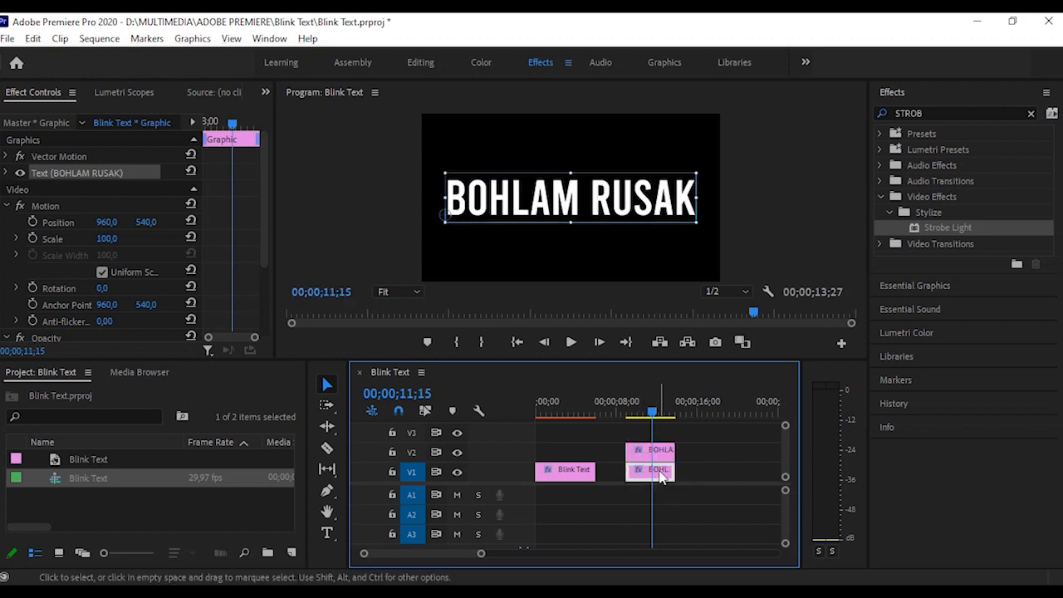
Lower the V1 BOHLAM RUSAK clip's opacity to 18 % with V2 temporarily hidden, then show V2 again
{"action": "left_click", "coordinate": [457, 452]}
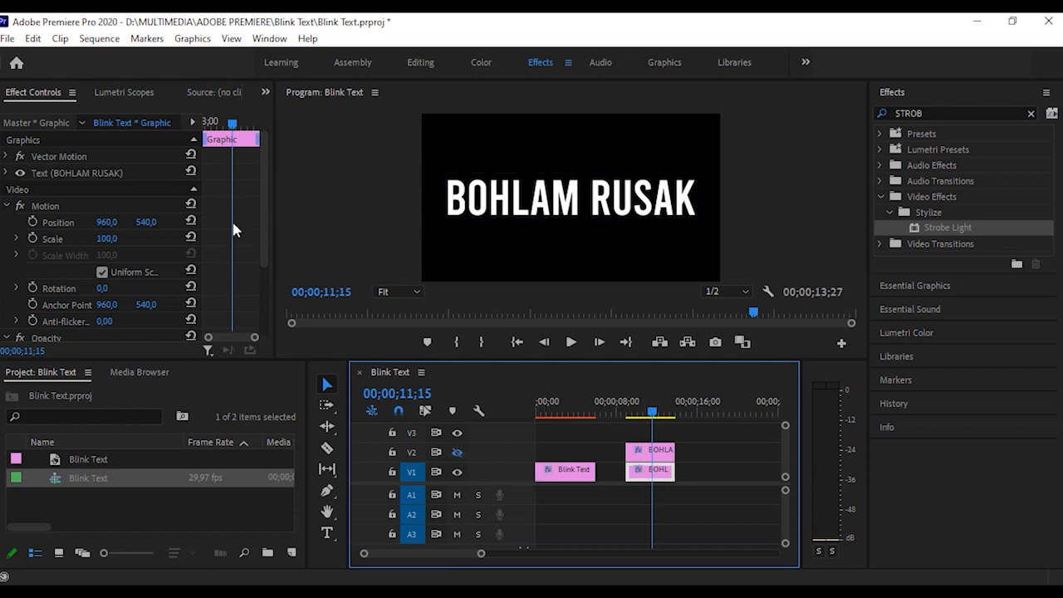
{"action": "scroll", "coordinate": [234, 229], "scroll_direction": "down", "scroll_amount": 5}
{"action": "left_click", "coordinate": [109, 277]}
{"action": "left_click_drag", "start_coordinate": [109, 277], "coordinate": [42, 278]}
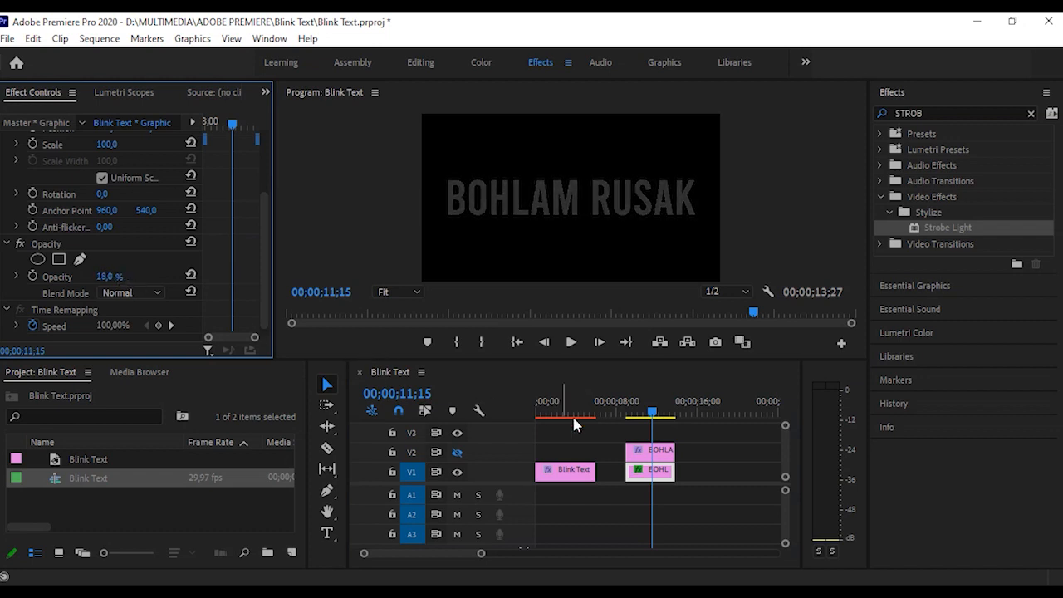
{"action": "left_click", "coordinate": [457, 453]}
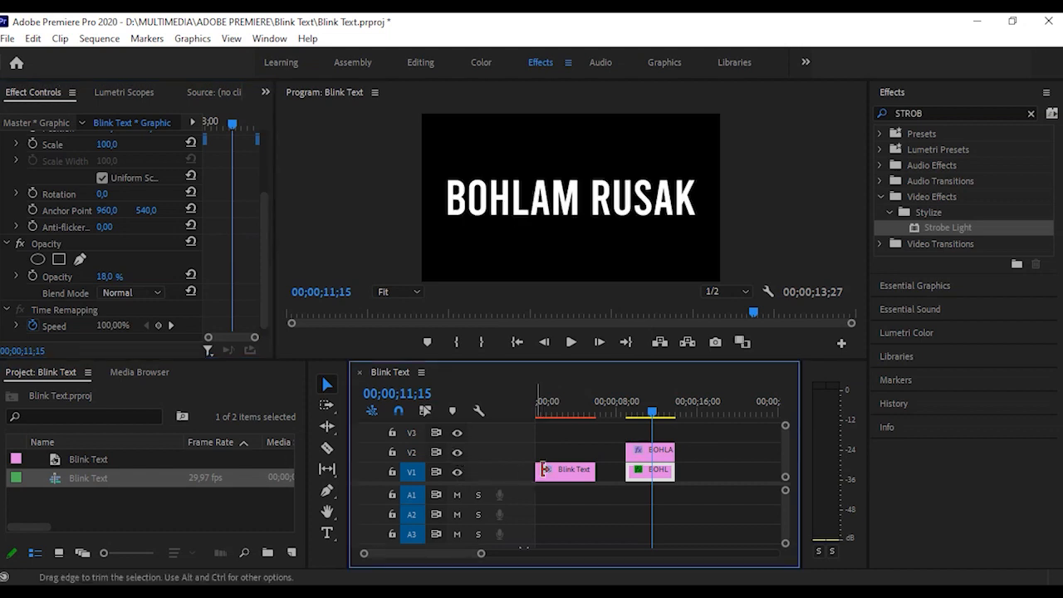
Apply the Strobe Light effect to the V2 BOHLAM RUSAK clip and set its Strobe mode to Makes Layer Transparent
{"action": "left_click", "coordinate": [662, 453]}
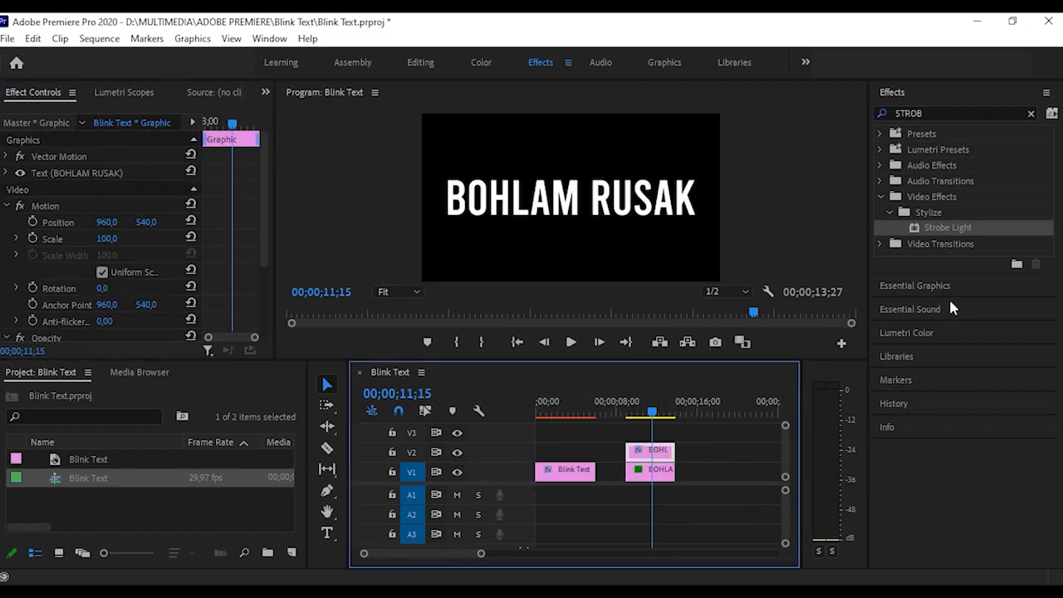
{"action": "left_click", "coordinate": [967, 229]}
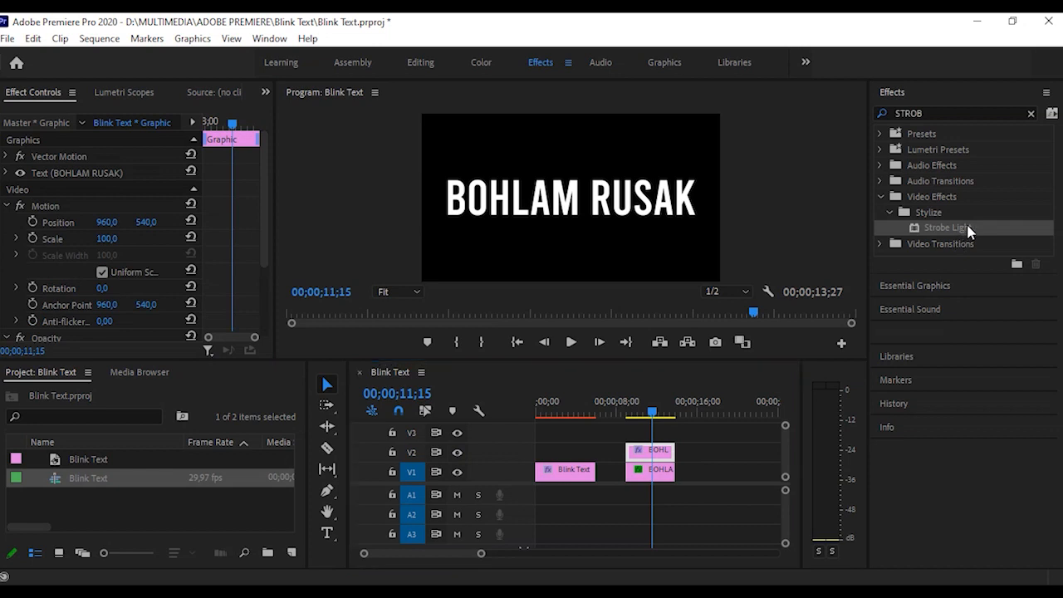
{"action": "left_click_drag", "start_coordinate": [943, 240], "coordinate": [658, 455]}
{"action": "left_click_drag", "start_coordinate": [652, 415], "coordinate": [626, 417]}
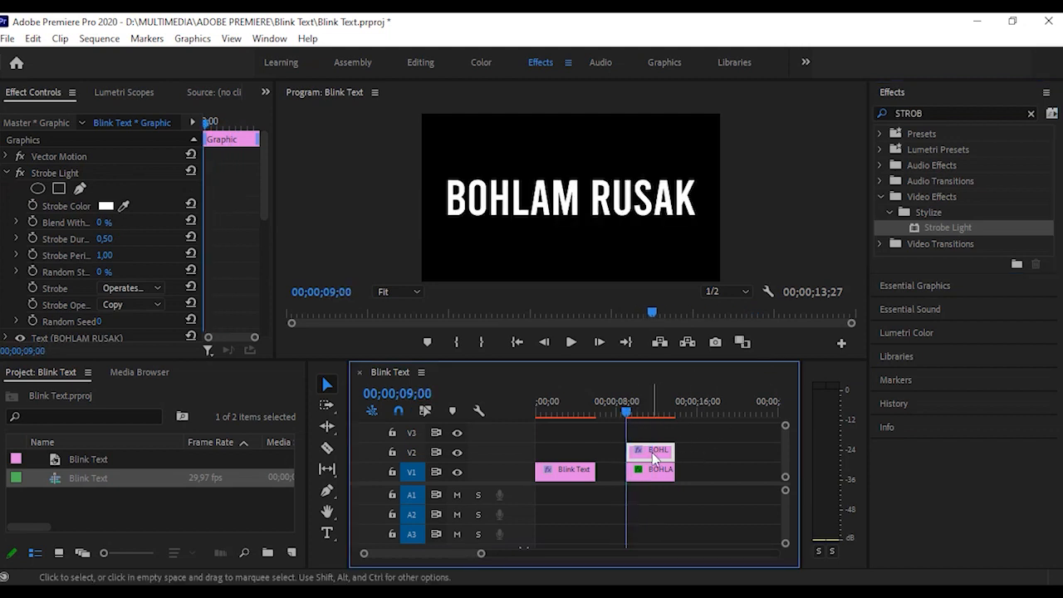
{"action": "left_click", "coordinate": [158, 287]}
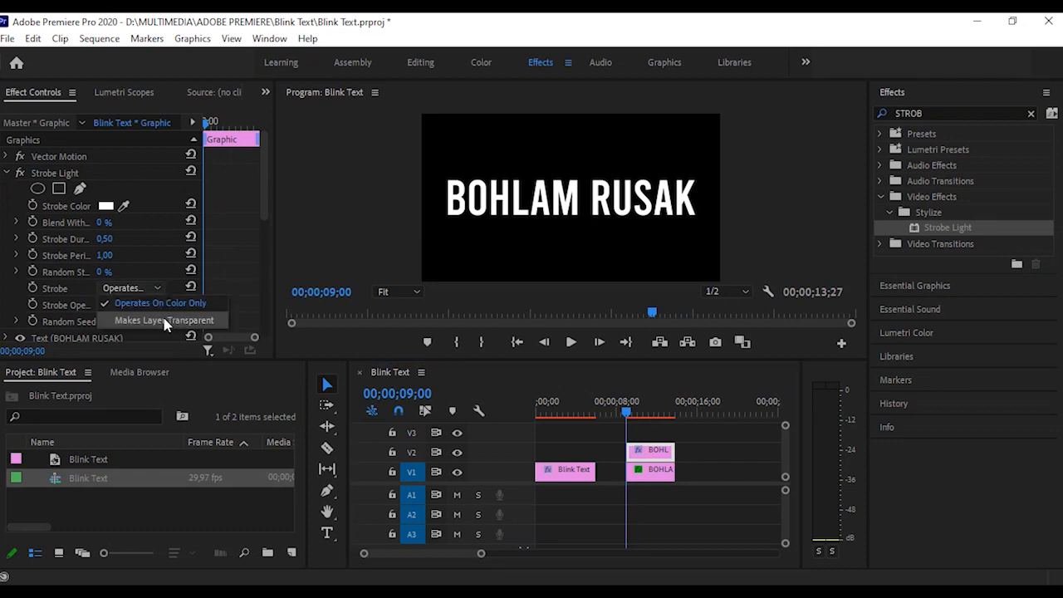
{"action": "left_click", "coordinate": [164, 321]}
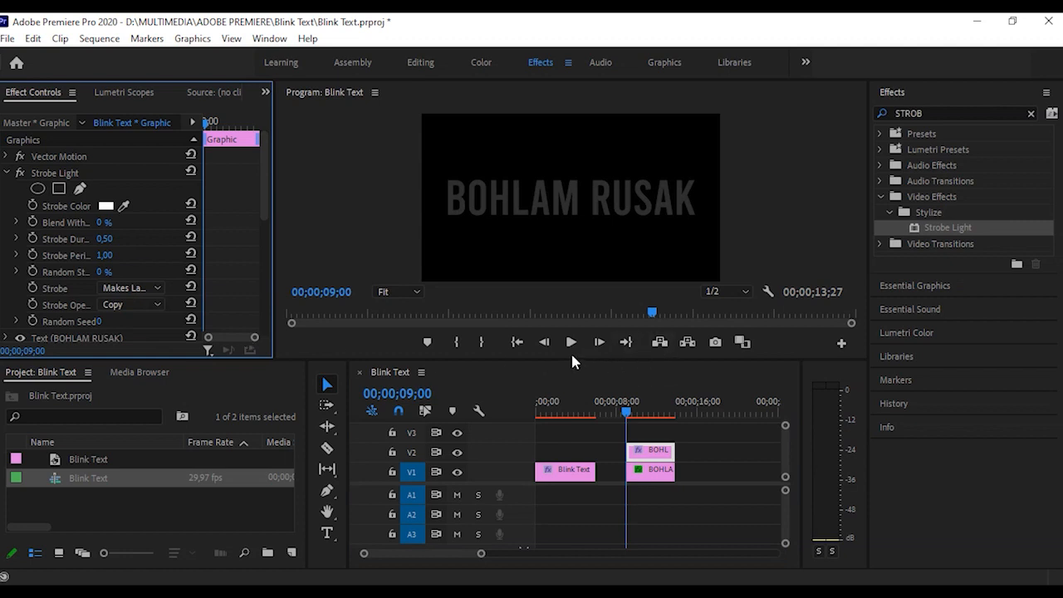
Extend both BOHLAM RUSAK clips to end at about 17 seconds and play back the blinking from their start
{"action": "left_click", "coordinate": [669, 470]}
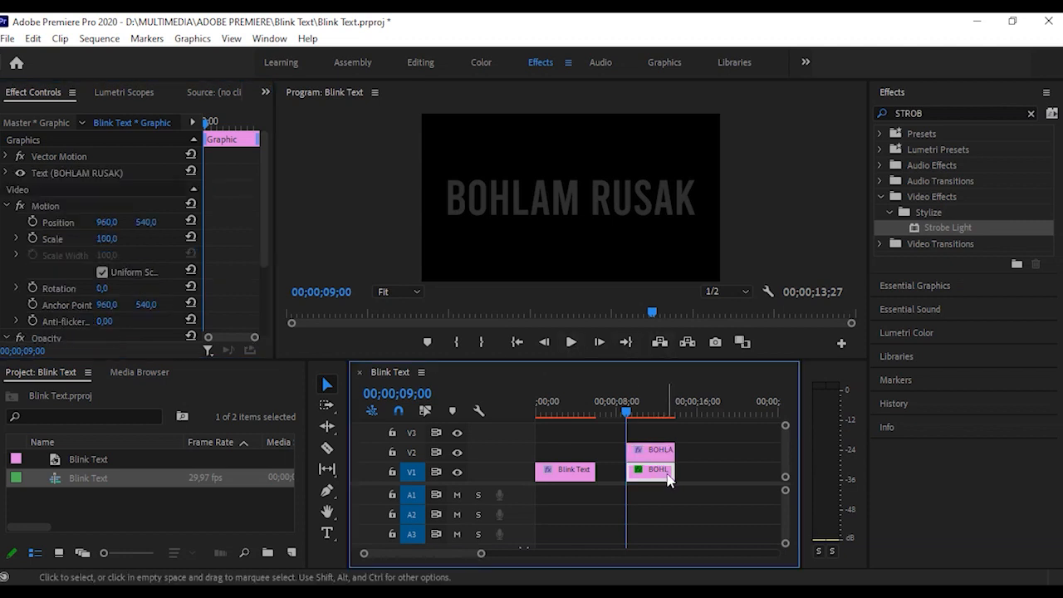
{"action": "left_click_drag", "start_coordinate": [669, 470], "coordinate": [708, 449]}
{"action": "left_click", "coordinate": [656, 451]}
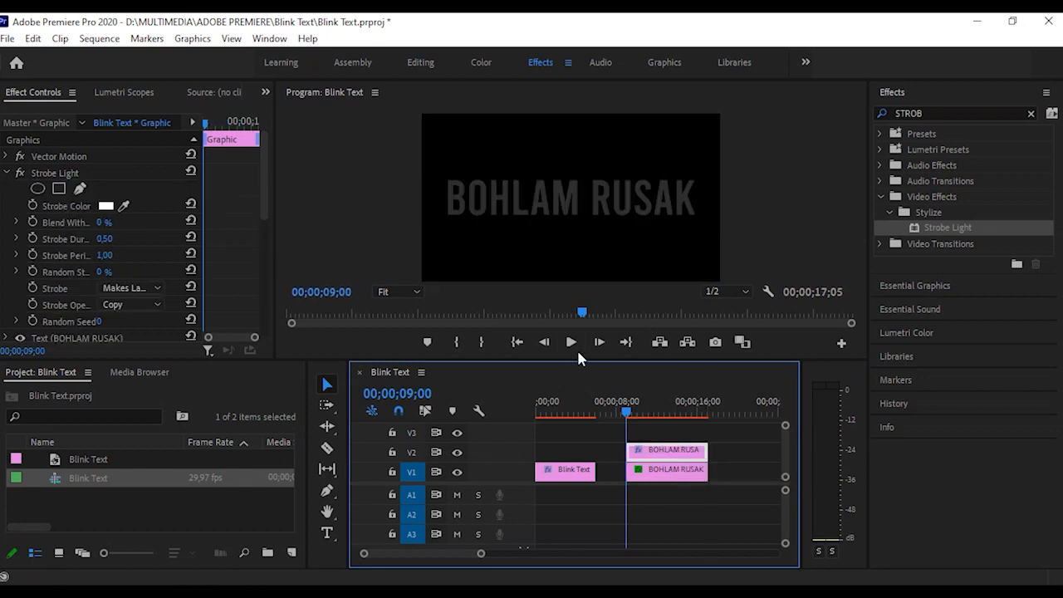
{"action": "left_click", "coordinate": [571, 342]}
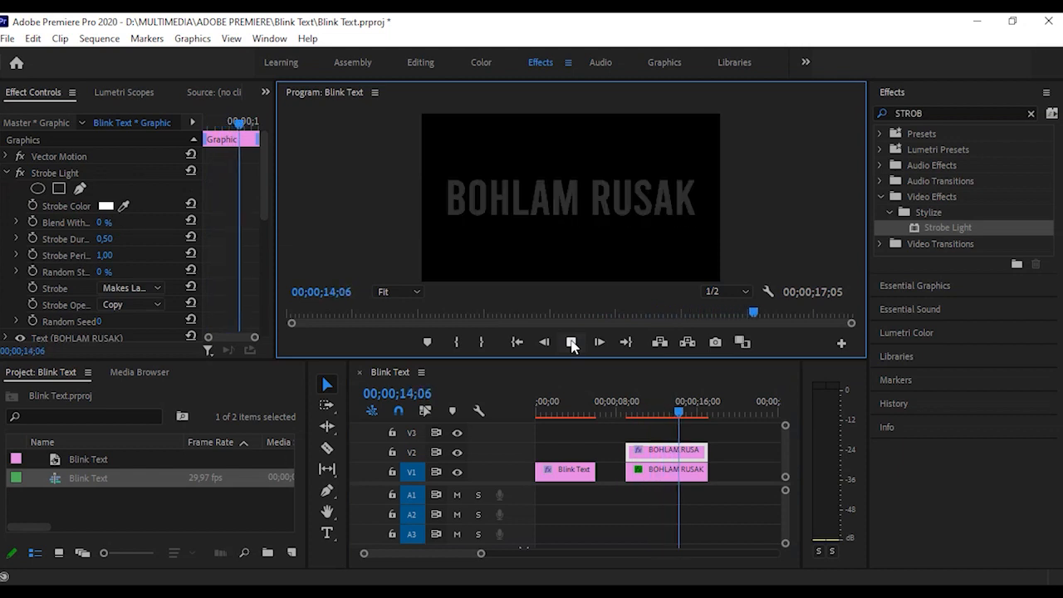
{"action": "left_click", "coordinate": [571, 343]}
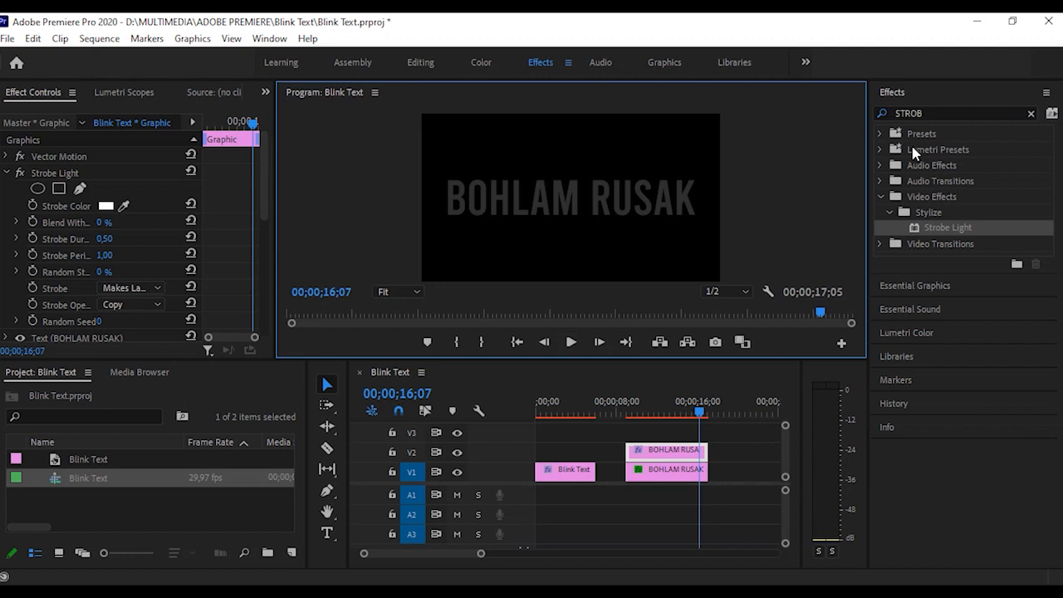
Search the effects for GLOW and apply Alpha Glow to the V2 BOHLAM RUSAK clip
{"action": "left_click", "coordinate": [950, 113]}
{"action": "double_click", "coordinate": [950, 113]}
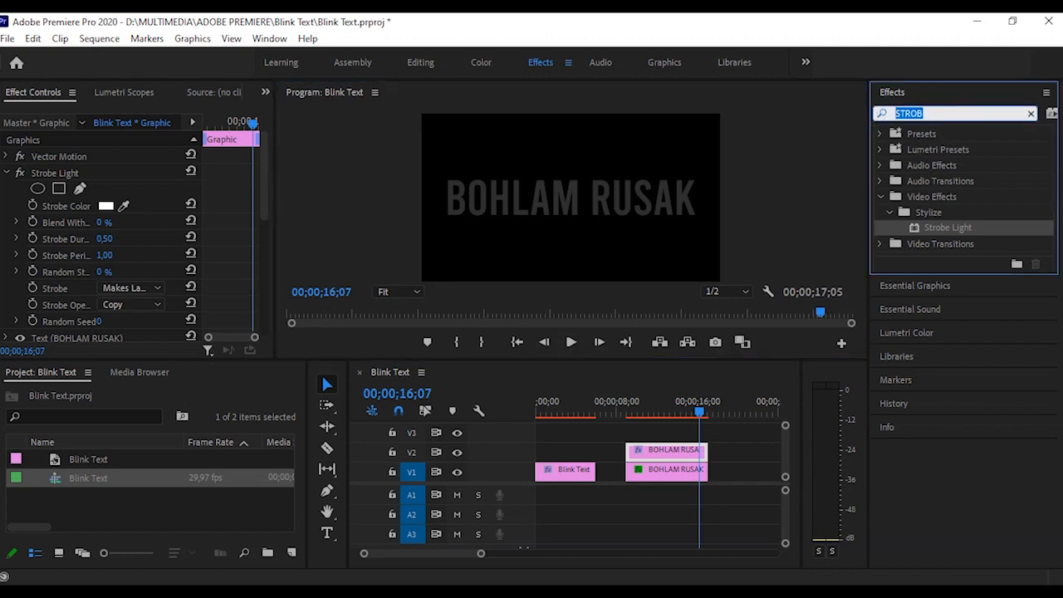
{"action": "type", "text": "GLOW"}
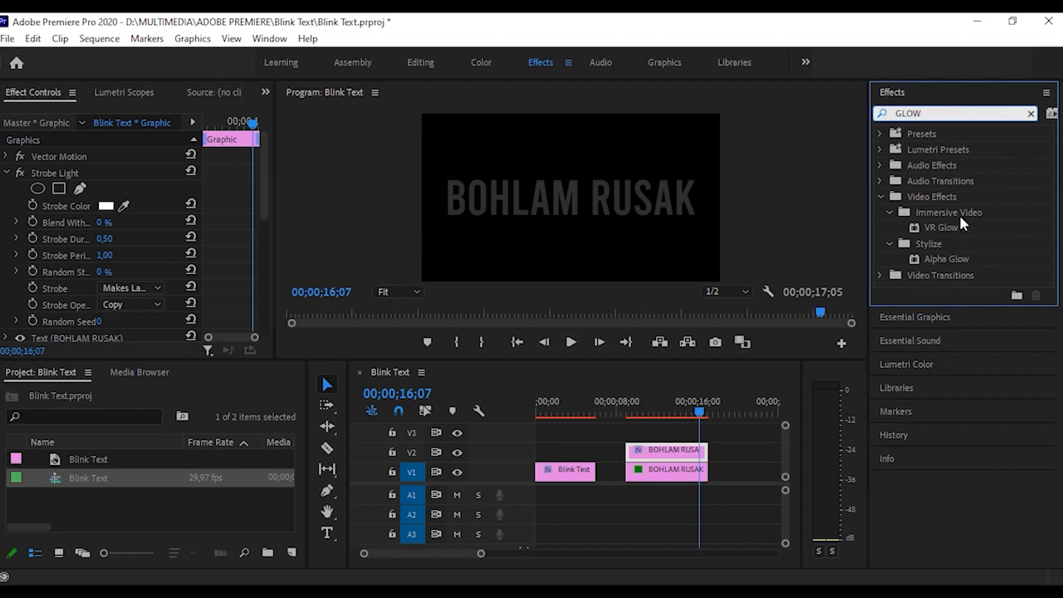
{"action": "left_click", "coordinate": [945, 259]}
{"action": "left_click_drag", "start_coordinate": [966, 264], "coordinate": [660, 459]}
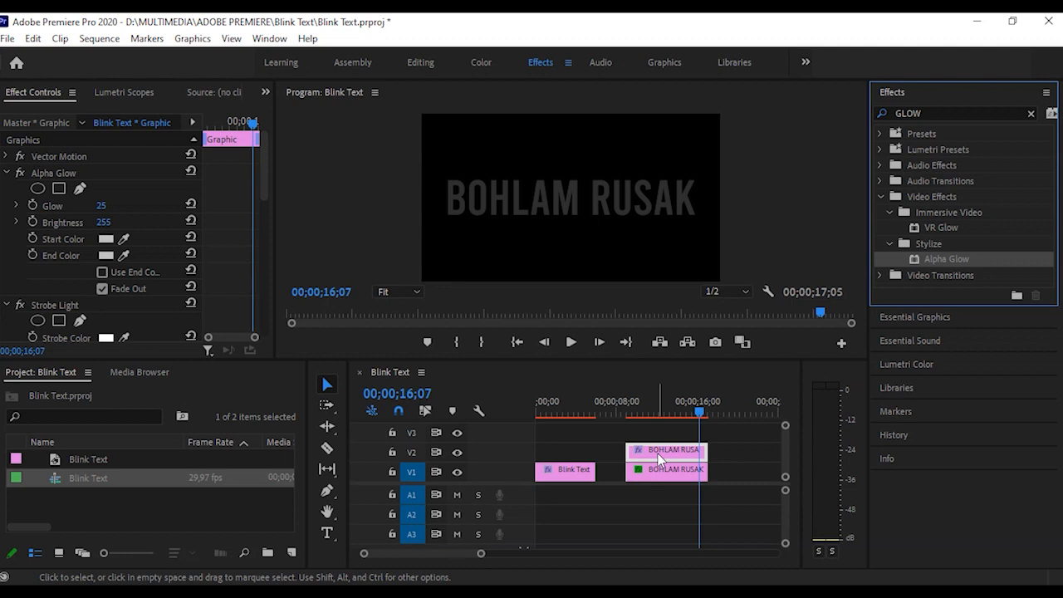
Set the Alpha Glow start colour to yellow FDF402 and copy its hex code
{"action": "left_click", "coordinate": [107, 240]}
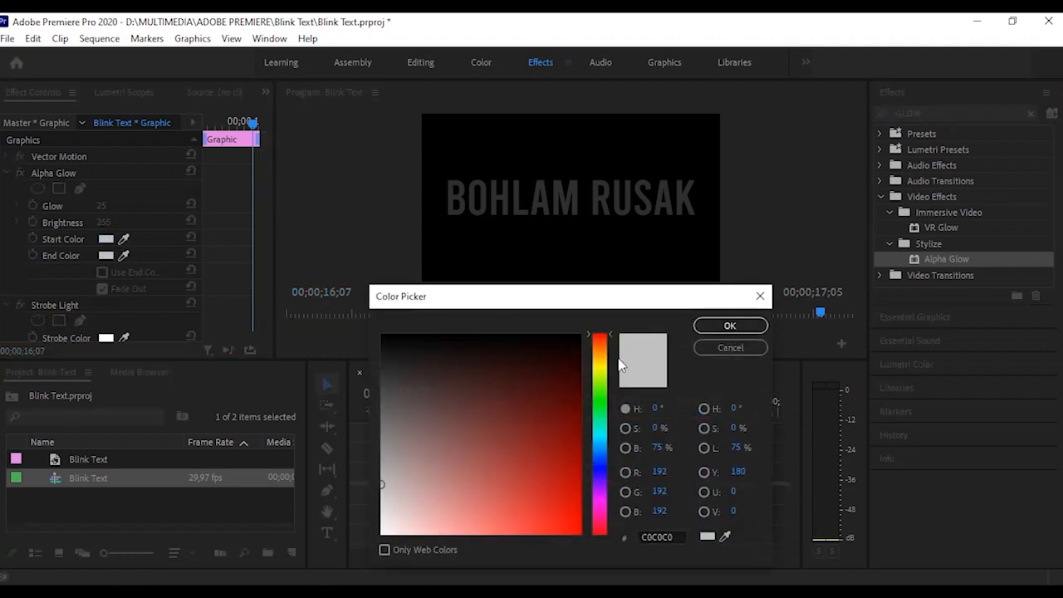
{"action": "left_click_drag", "start_coordinate": [608, 332], "coordinate": [610, 373]}
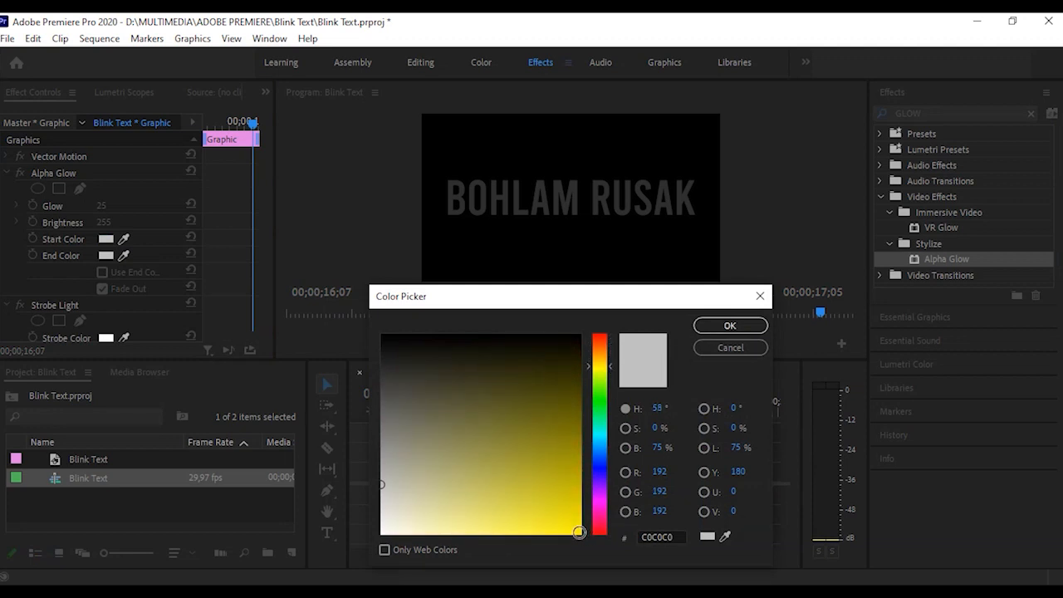
{"action": "left_click", "coordinate": [578, 532]}
{"action": "left_click", "coordinate": [674, 536]}
{"action": "left_click_drag", "start_coordinate": [676, 536], "coordinate": [616, 538]}
{"action": "key", "text": "ctrl+c"}
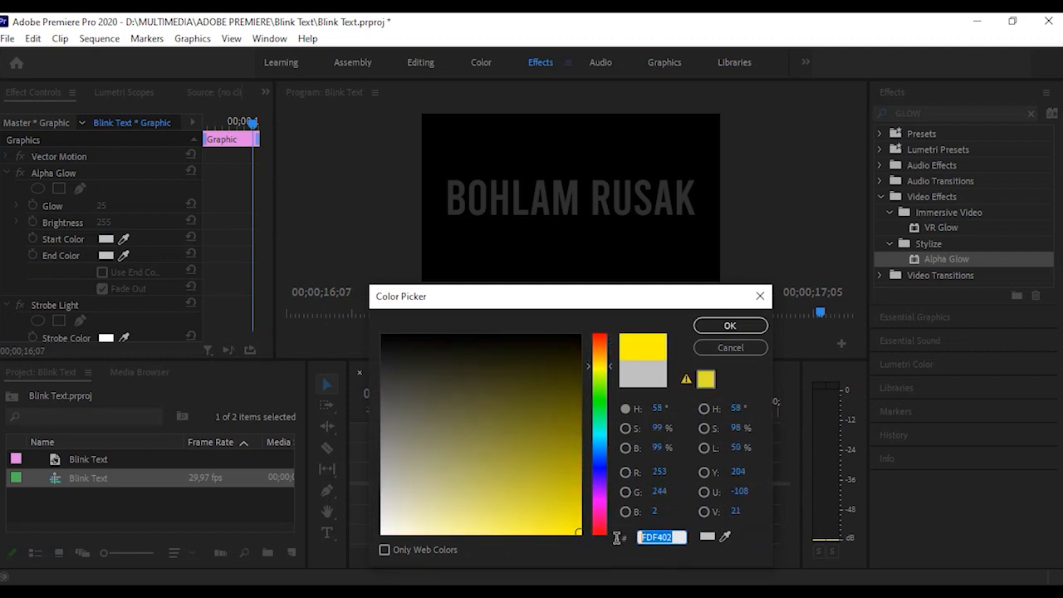
{"action": "left_click", "coordinate": [745, 325]}
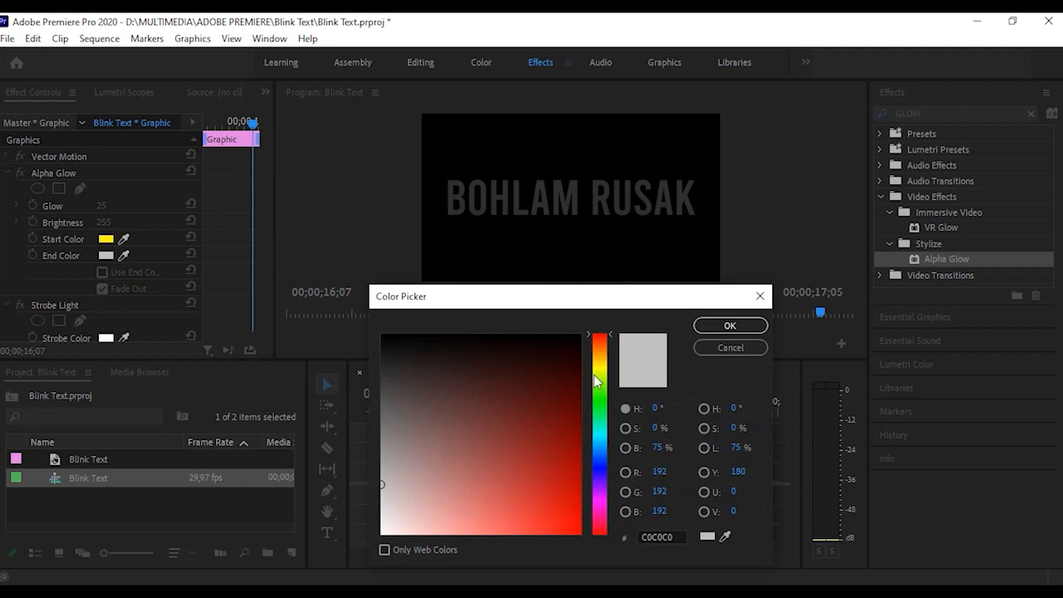
Set the Alpha Glow end colour to the copied yellow FDF402
{"action": "left_click", "coordinate": [658, 537]}
{"action": "key", "text": "ctrl+v"}
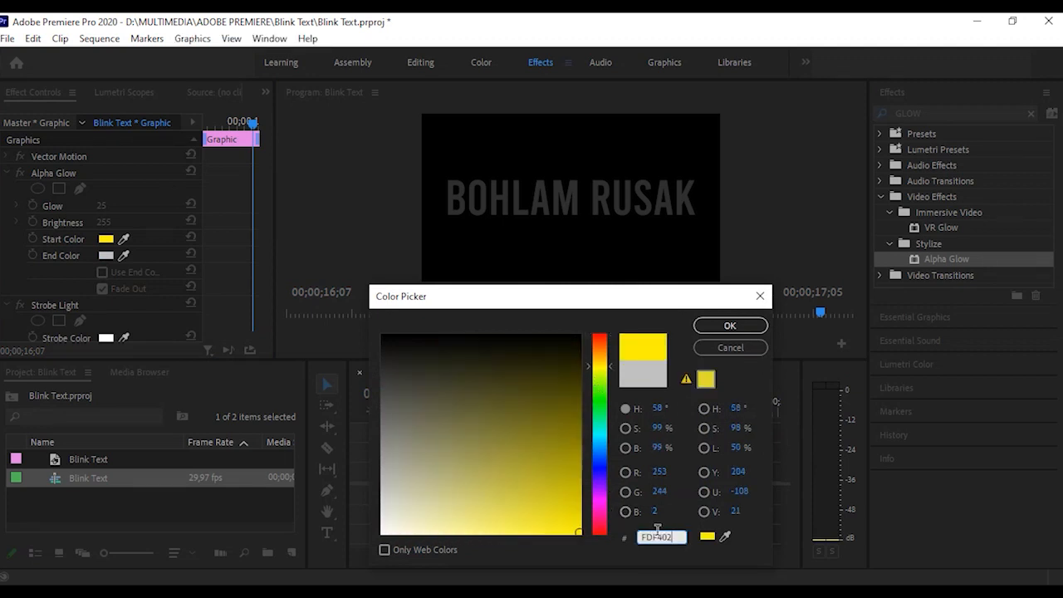
{"action": "left_click", "coordinate": [730, 326]}
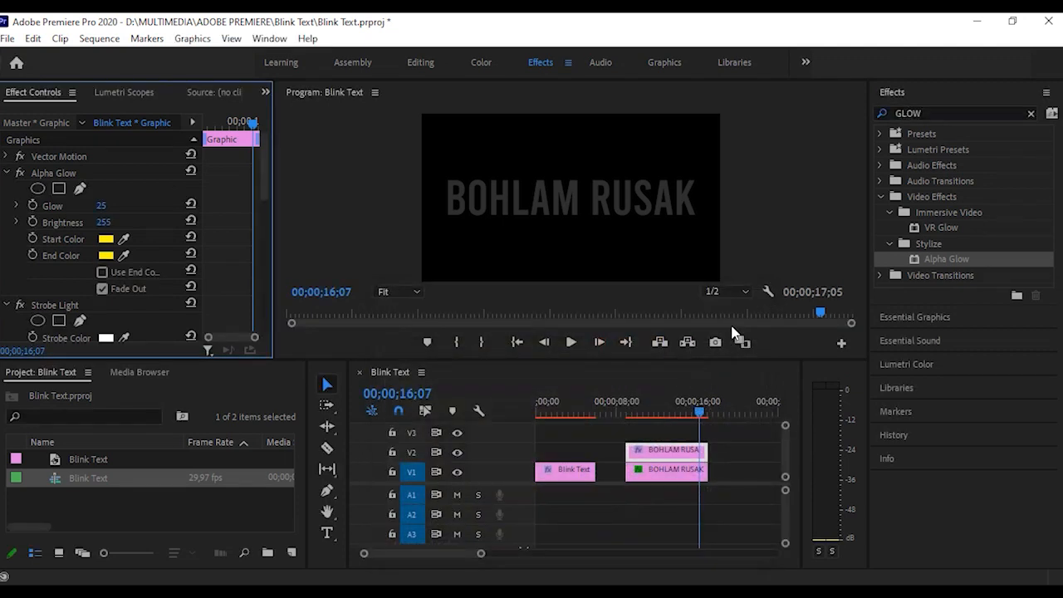
Play back the glowing BOHLAM RUSAK text from its start, then return the playhead to the clip's beginning
{"action": "left_click_drag", "start_coordinate": [699, 417], "coordinate": [625, 407]}
{"action": "left_click", "coordinate": [571, 342]}
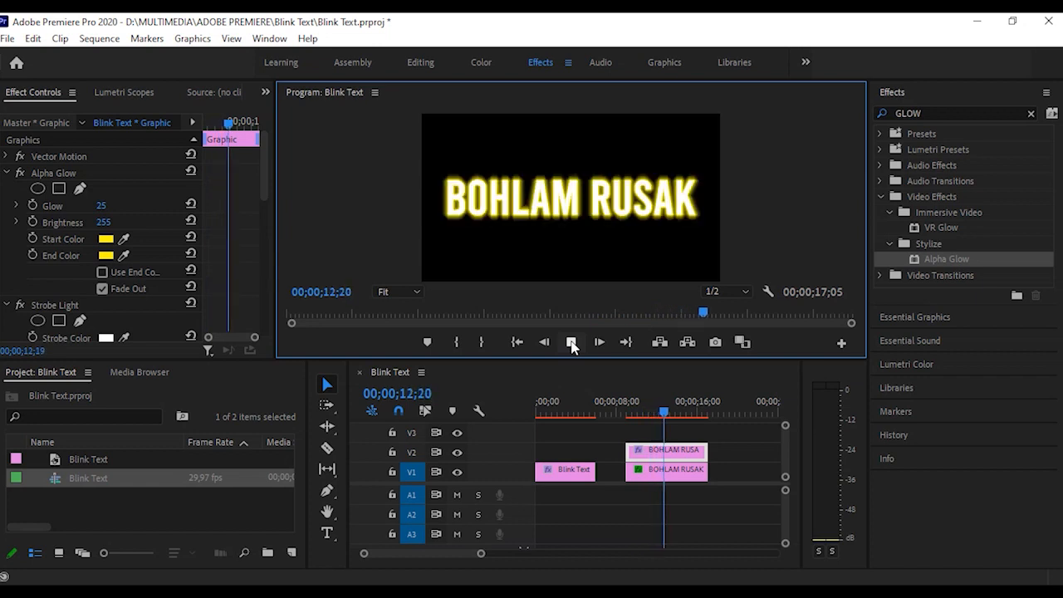
{"action": "left_click", "coordinate": [571, 343]}
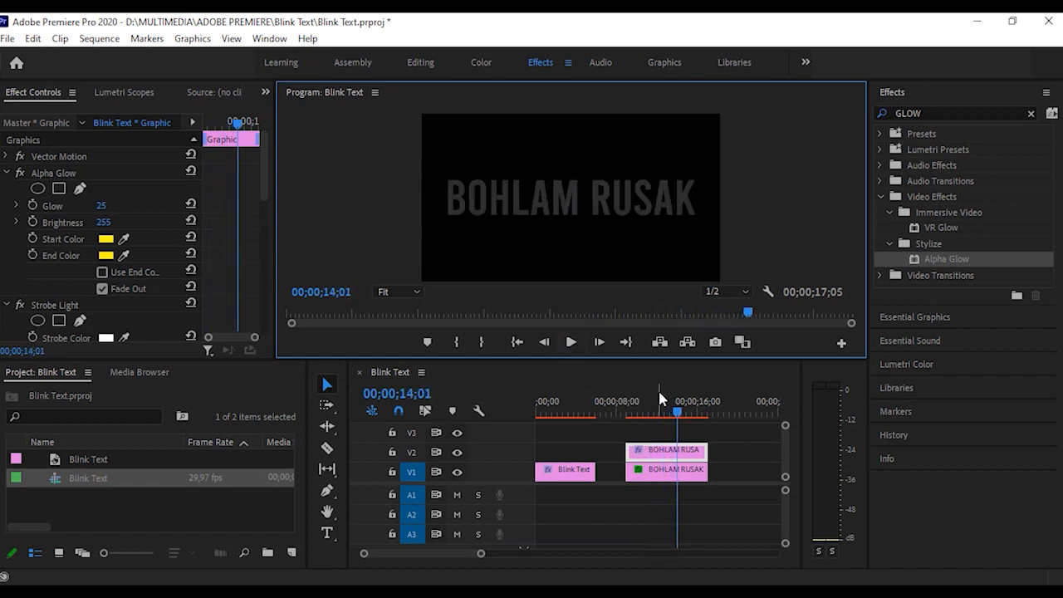
{"action": "left_click", "coordinate": [677, 414]}
{"action": "left_click_drag", "start_coordinate": [678, 414], "coordinate": [626, 415]}
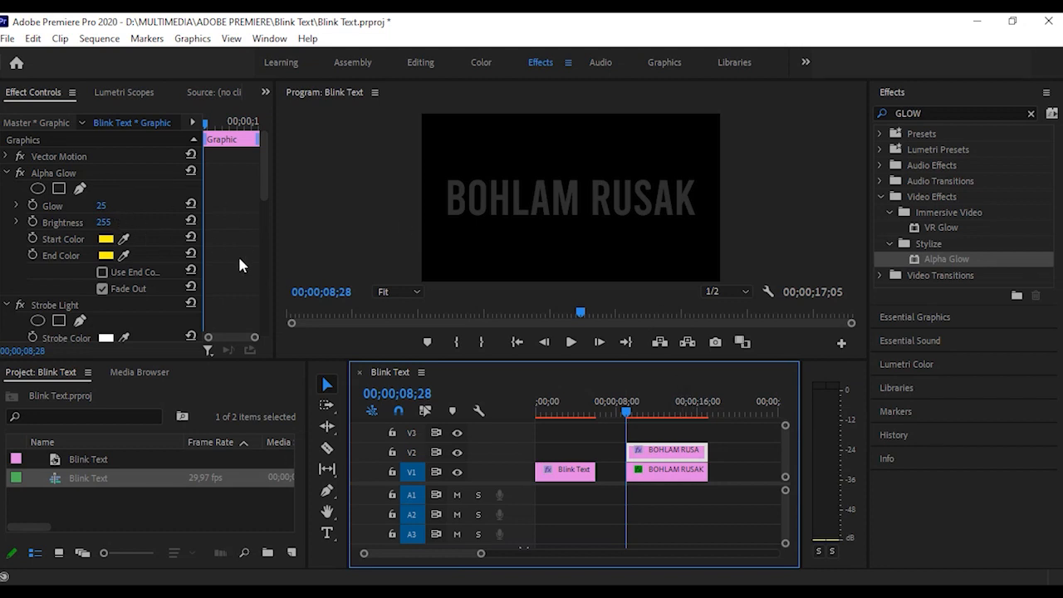
Set the V2 clip's random strobe probability to 18 % in Strobe Light and play back the irregular flicker
{"action": "scroll", "coordinate": [238, 265], "scroll_direction": "down", "scroll_amount": 5}
{"action": "scroll", "coordinate": [238, 266], "scroll_direction": "down", "scroll_amount": 2}
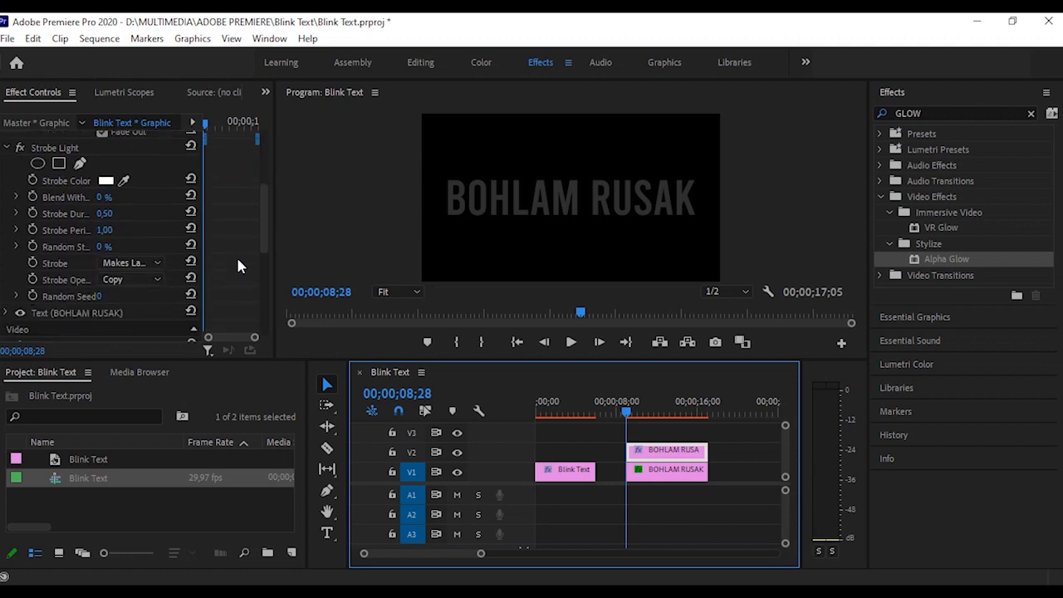
{"action": "left_click", "coordinate": [104, 247]}
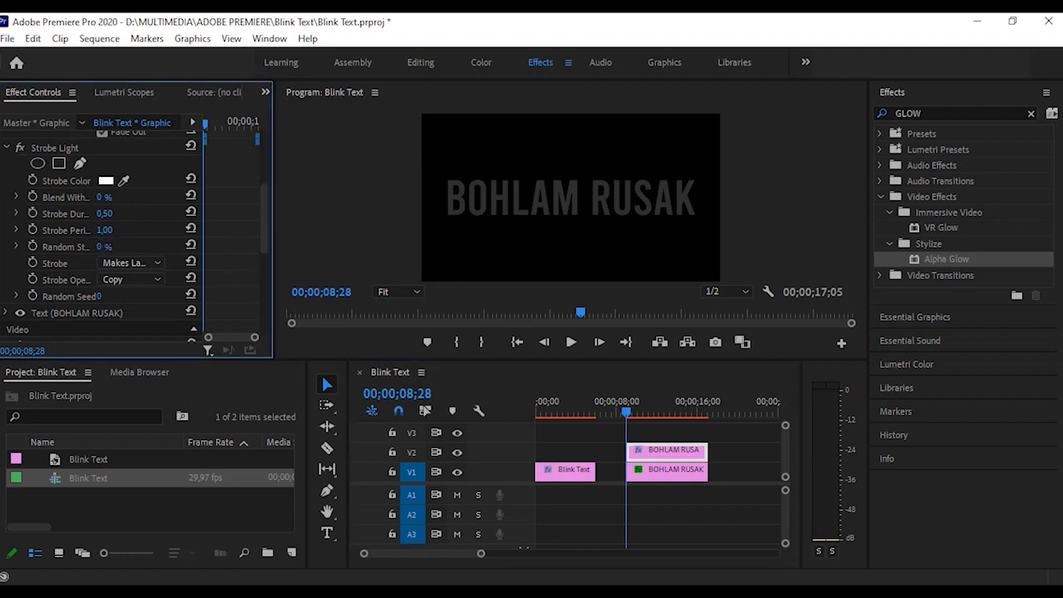
{"action": "left_click_drag", "start_coordinate": [104, 247], "coordinate": [118, 247]}
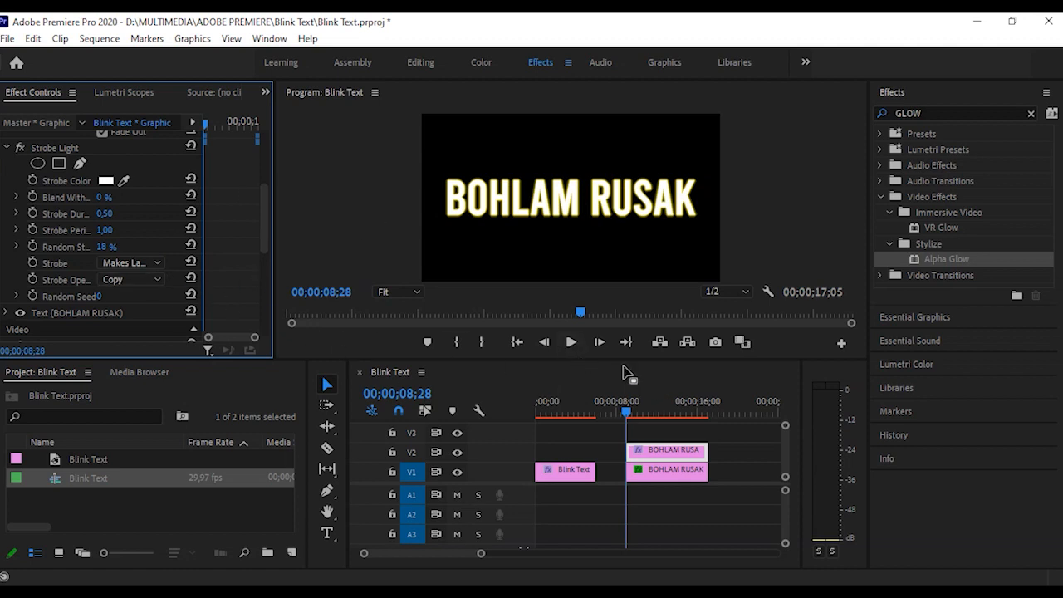
{"action": "left_click", "coordinate": [572, 342]}
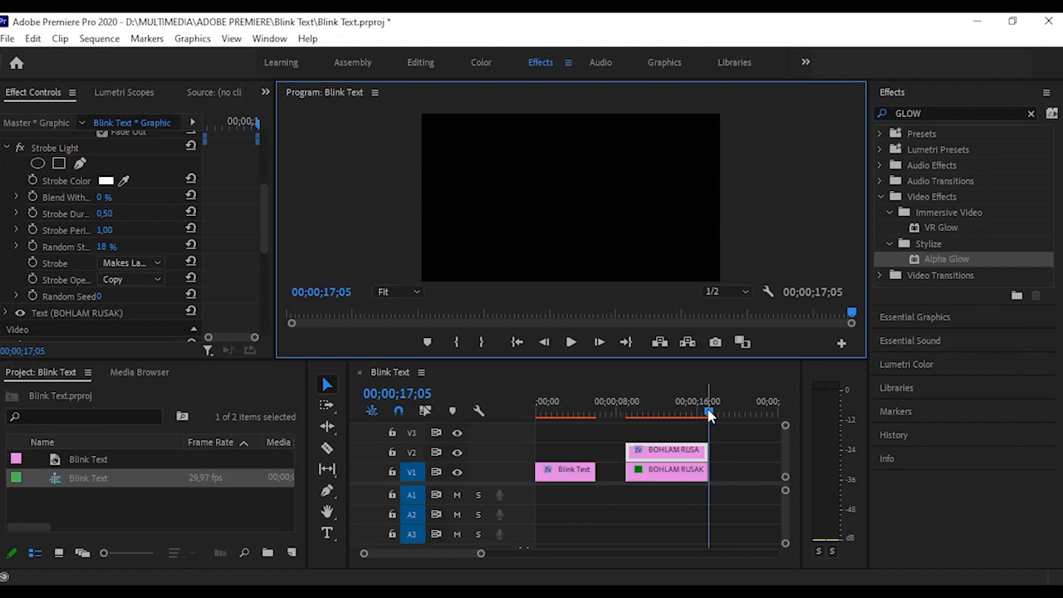
Select the Blink Text clip at the sequence start and search the effects for STROBE to locate Strobe Light
{"action": "left_click_drag", "start_coordinate": [710, 415], "coordinate": [526, 417]}
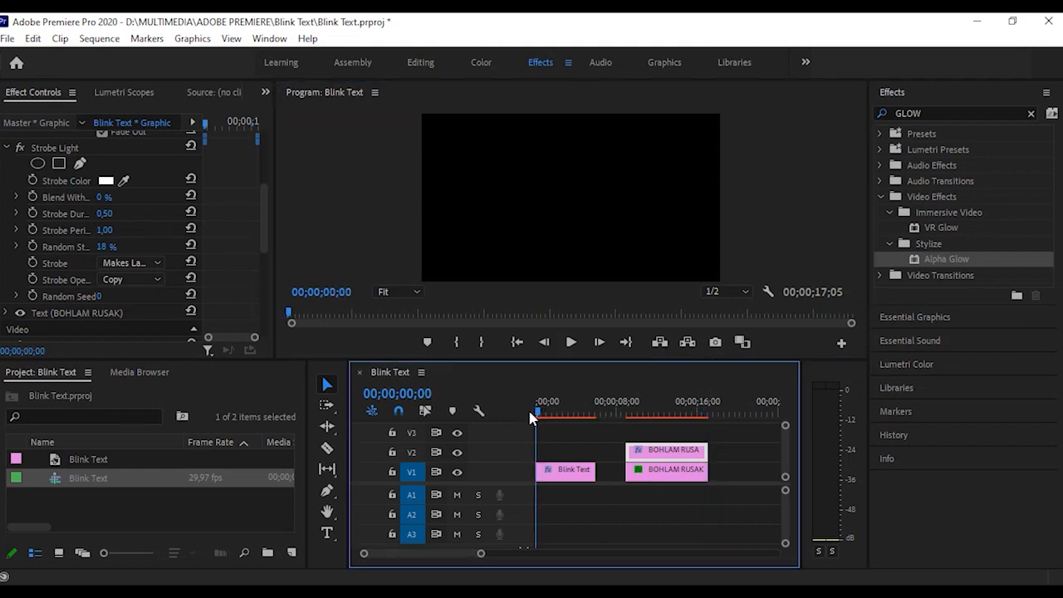
{"action": "left_click", "coordinate": [571, 472]}
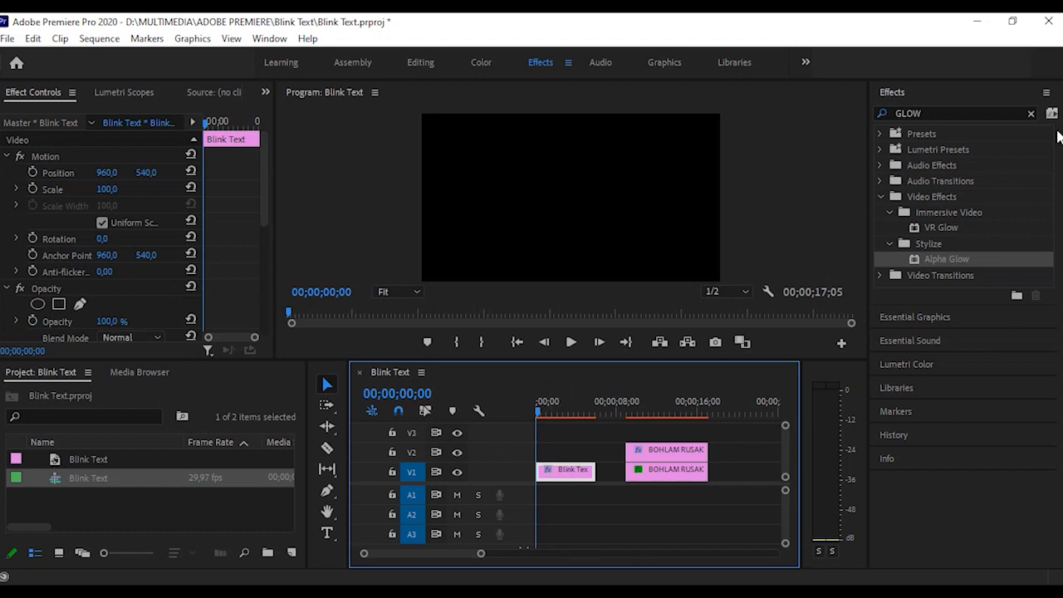
{"action": "double_click", "coordinate": [932, 113]}
{"action": "type", "text": "sTROBE"}
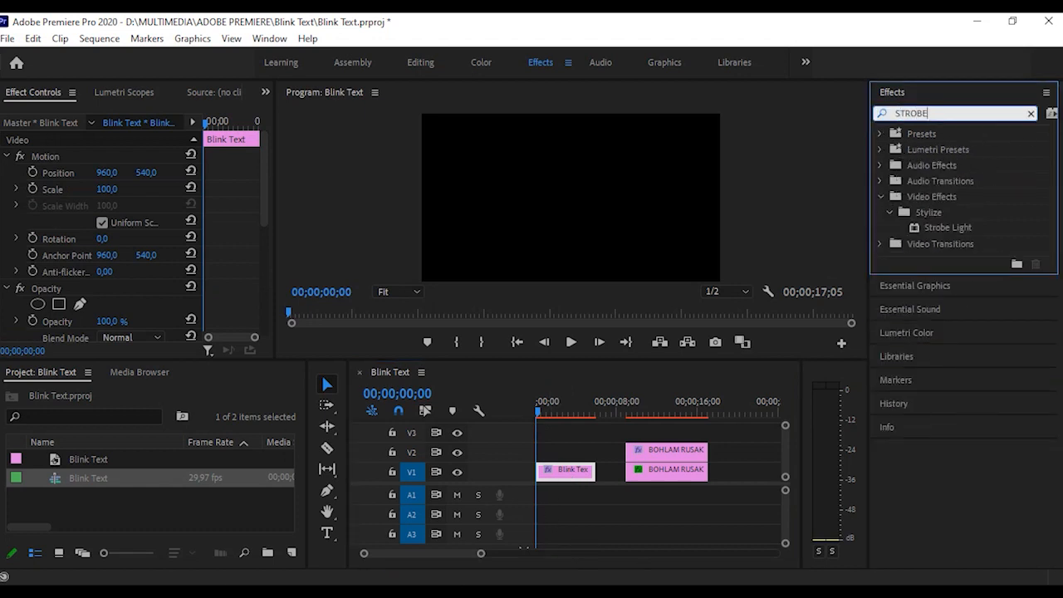
{"action": "left_click", "coordinate": [968, 226]}
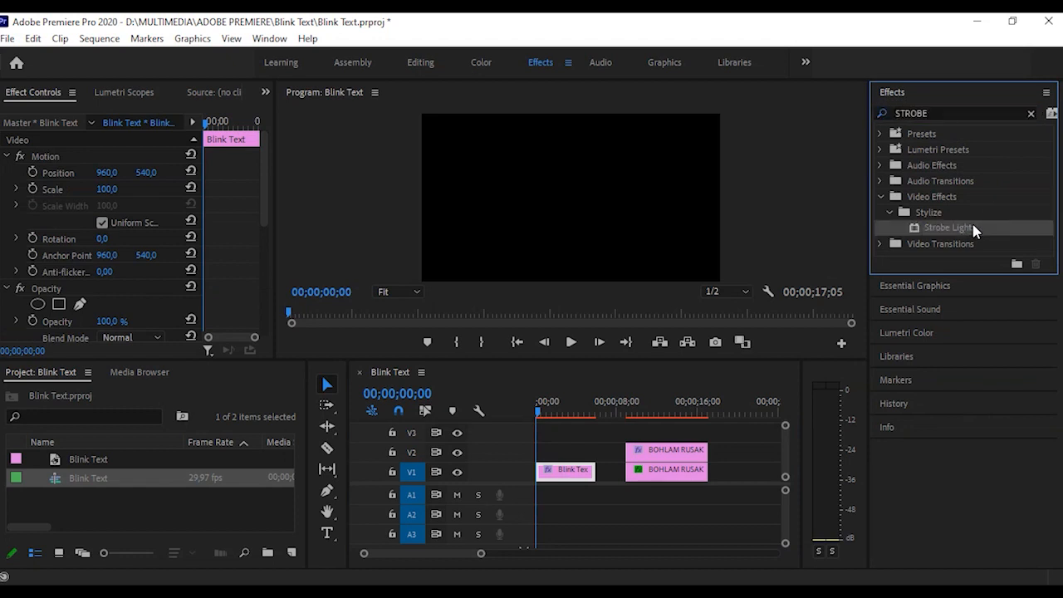
{"action": "left_click_drag", "start_coordinate": [974, 231], "coordinate": [563, 471]}
Review the Blink Text clip's existing Strobe Light settings and the options for its Strobe mode
{"action": "scroll", "coordinate": [214, 244], "scroll_direction": "down", "scroll_amount": 2}
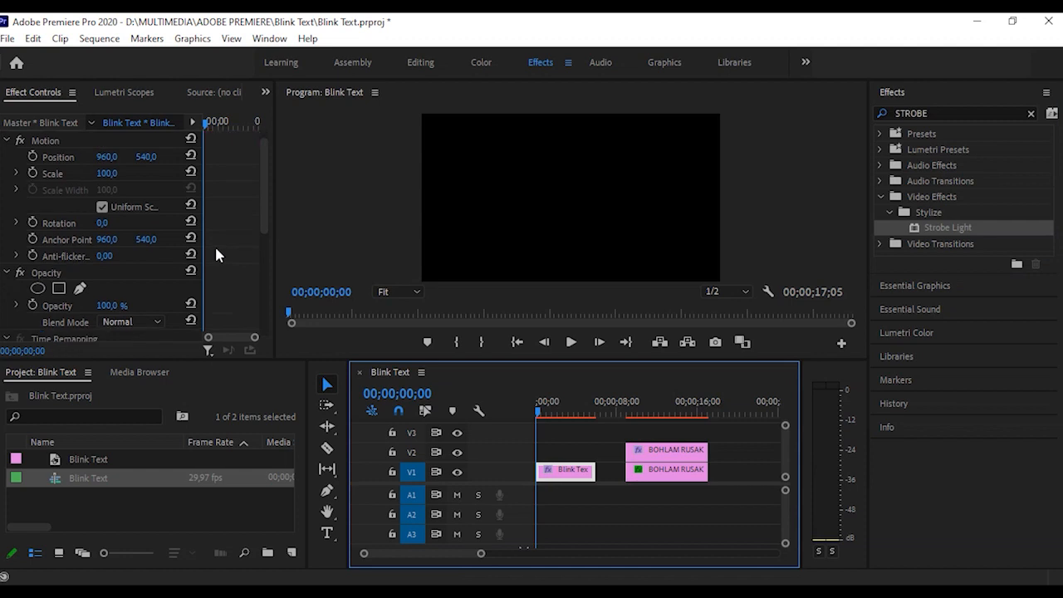
{"action": "scroll", "coordinate": [215, 248], "scroll_direction": "down", "scroll_amount": 4}
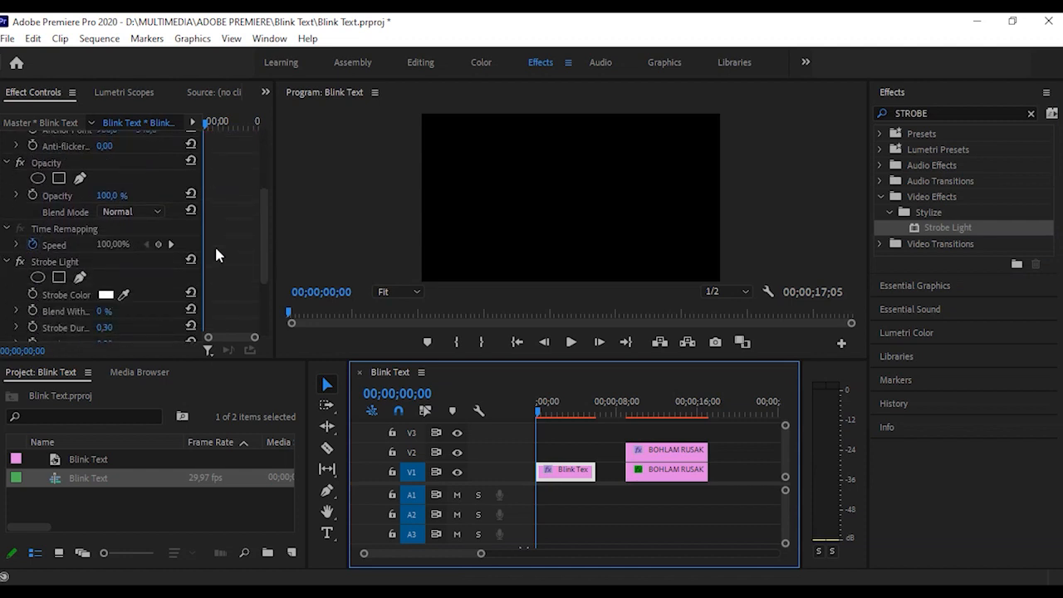
{"action": "scroll", "coordinate": [215, 255], "scroll_direction": "down", "scroll_amount": 1}
{"action": "left_click", "coordinate": [155, 267]}
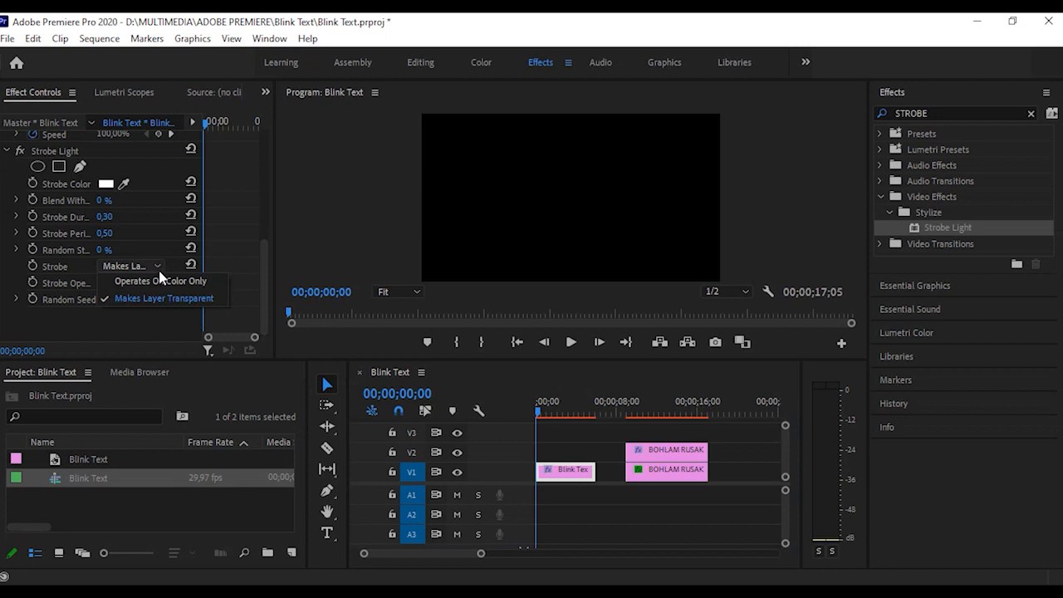
{"action": "left_click", "coordinate": [236, 212]}
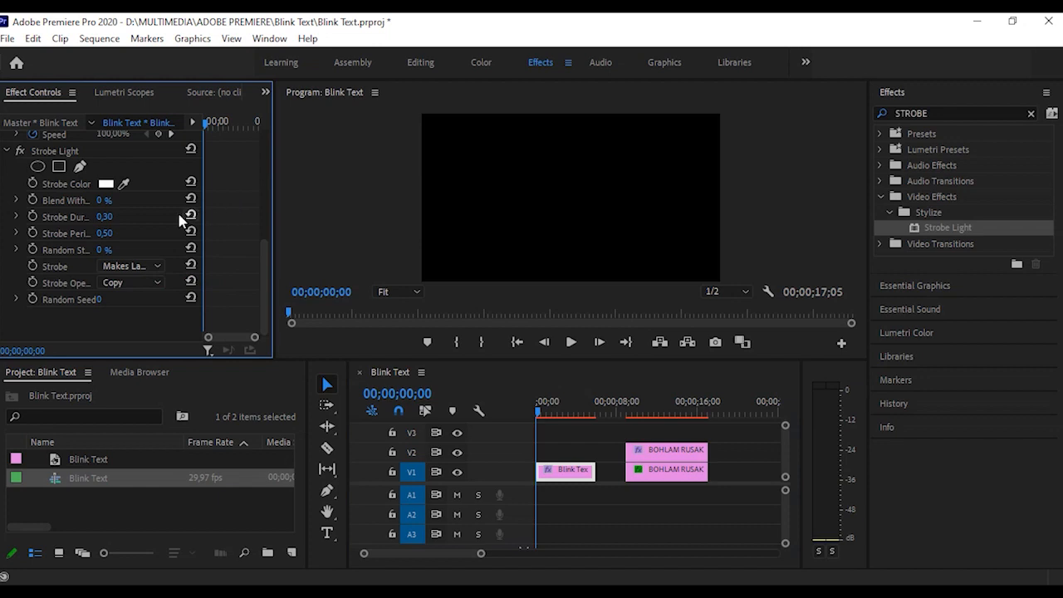
Set the Blink Text clip's Strobe Duration to 0,50
{"action": "left_click", "coordinate": [106, 216]}
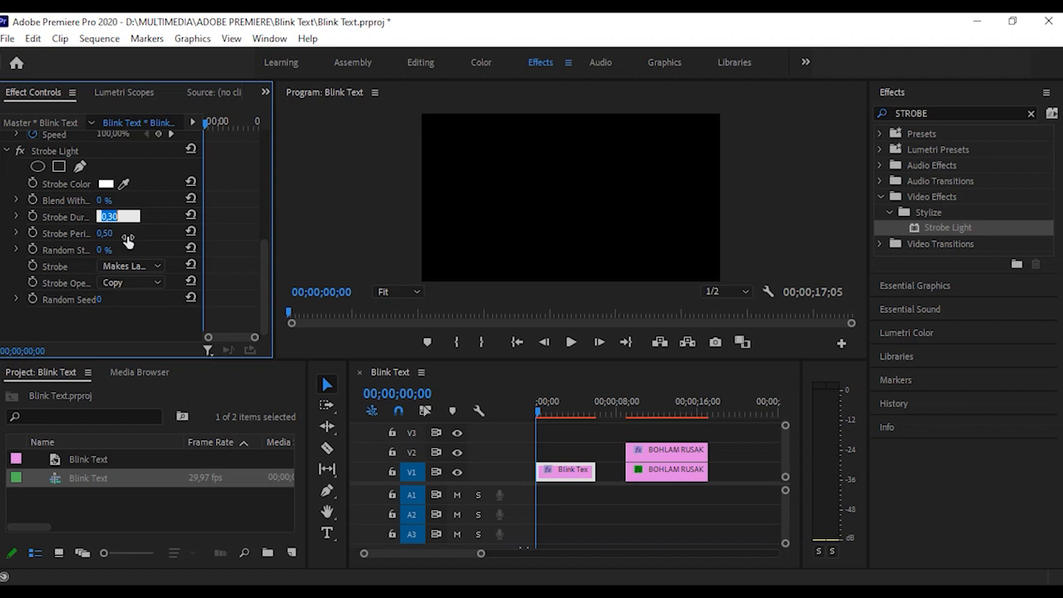
{"action": "key", "text": "Tab"}
{"action": "left_click", "coordinate": [137, 217]}
{"action": "type", "text": "0,50"}
{"action": "key", "text": "Return"}
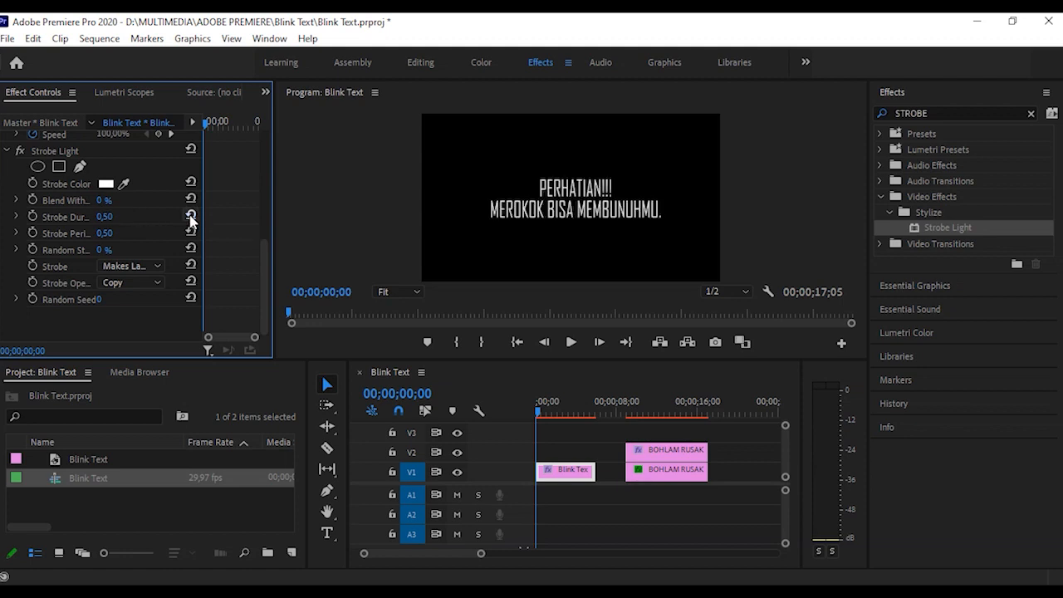
Reset the Blink Text clip's Strobe Period to its default 1,00 and move the playhead to the start of the BOHLAM RUSAK clips
{"action": "left_click", "coordinate": [190, 232]}
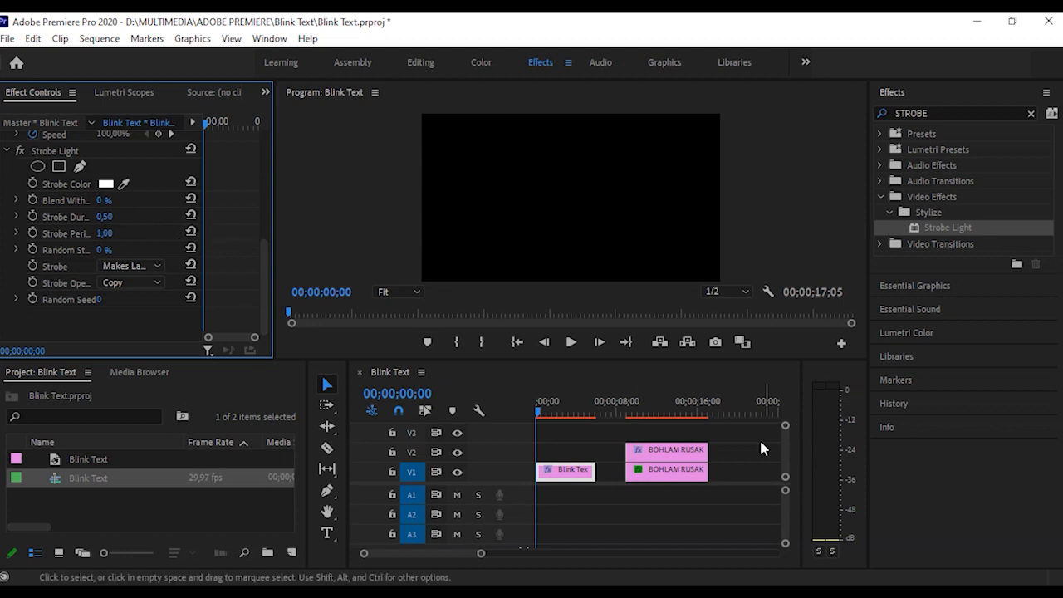
{"action": "left_click", "coordinate": [624, 413]}
{"action": "left_click_drag", "start_coordinate": [626, 414], "coordinate": [628, 415]}
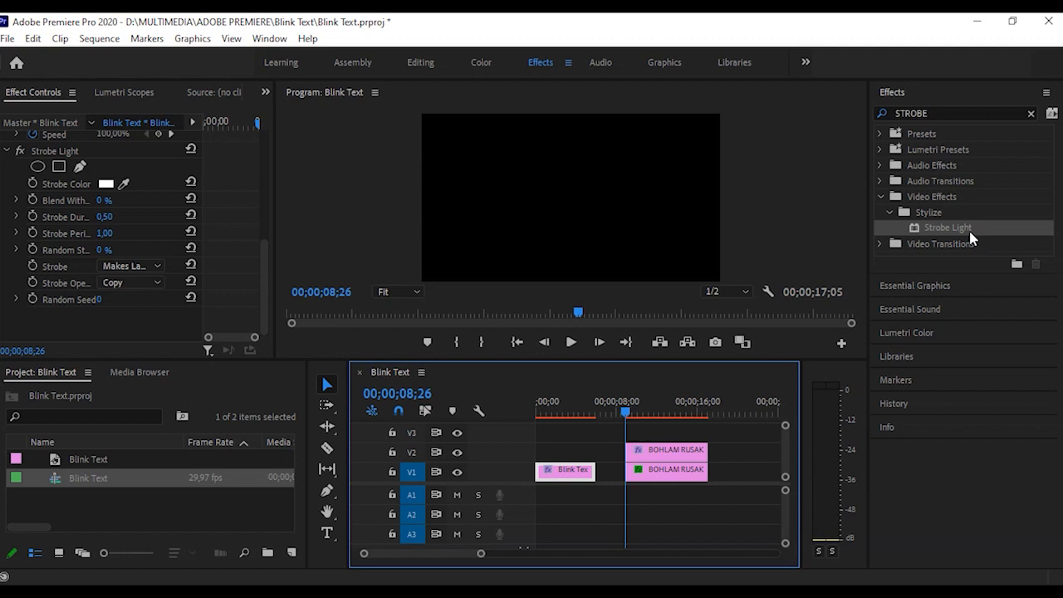
Compare the effects on the two stacked BOHLAM RUSAK clips and inspect the V1 clip's Opacity value
{"action": "left_click", "coordinate": [669, 477]}
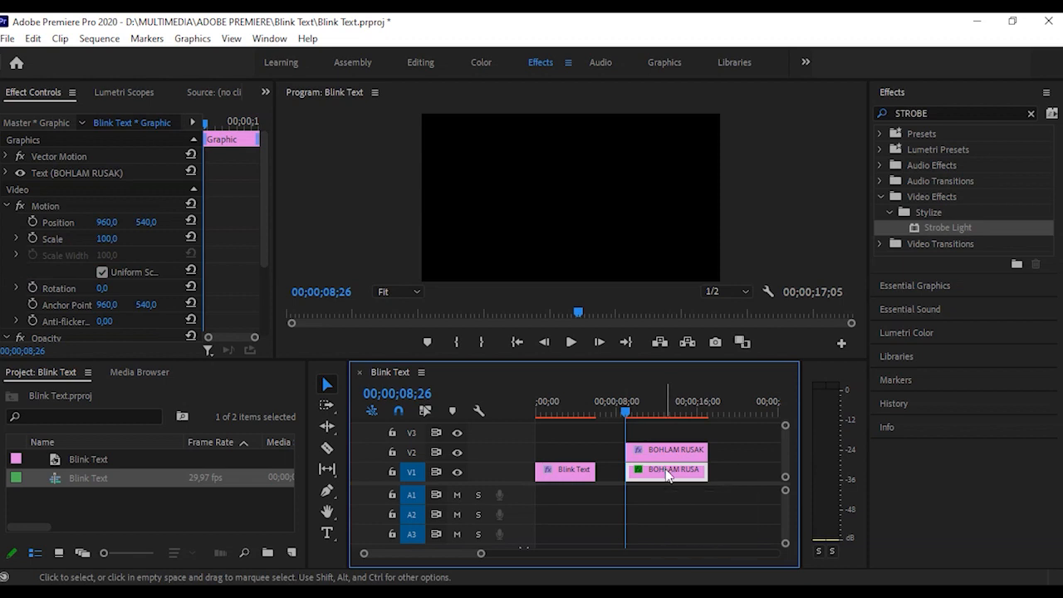
{"action": "left_click", "coordinate": [666, 448]}
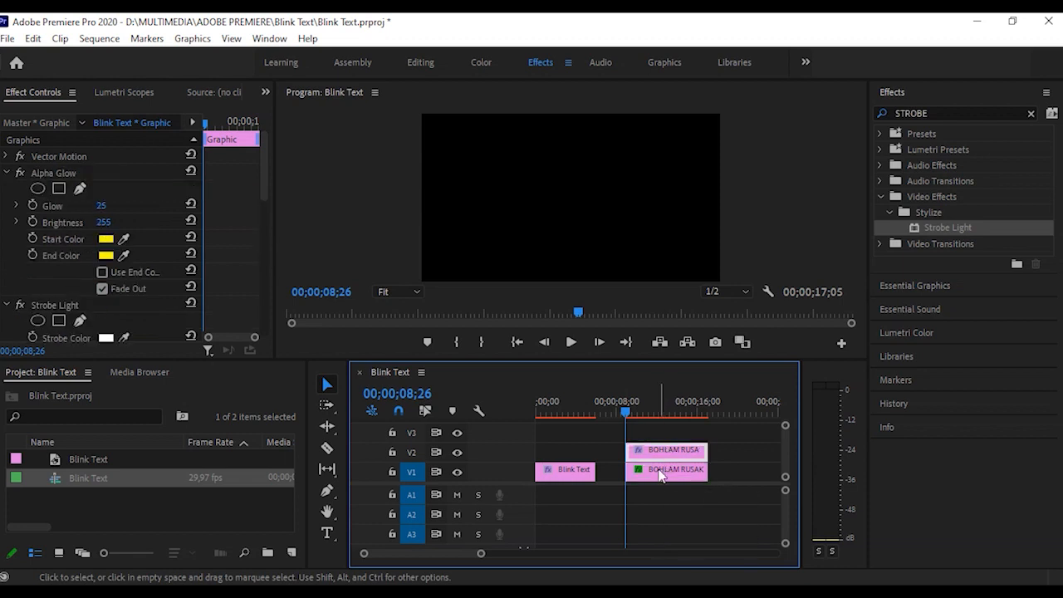
{"action": "left_click", "coordinate": [655, 477]}
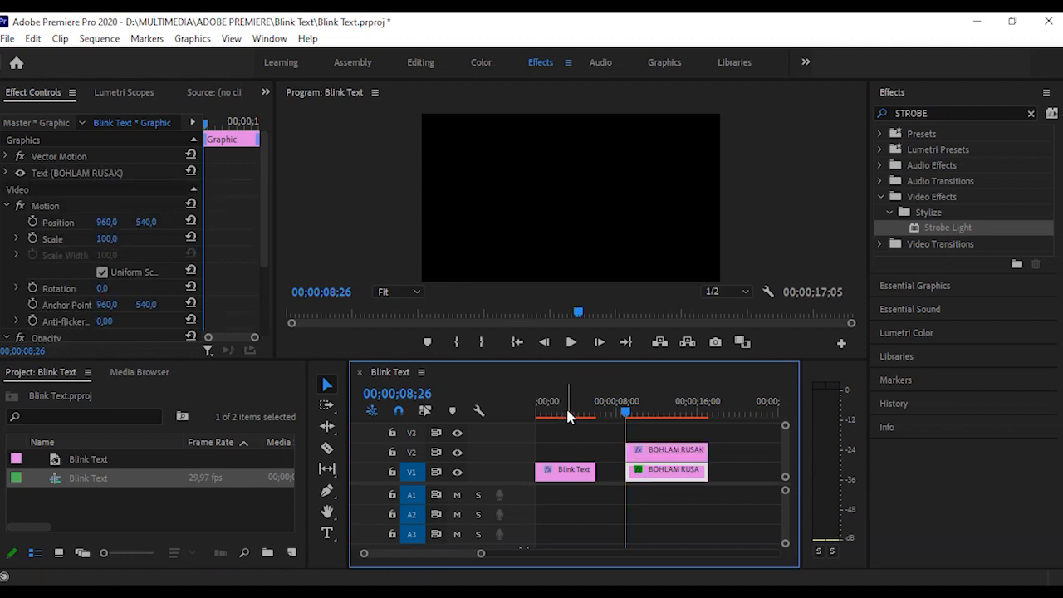
{"action": "scroll", "coordinate": [104, 261], "scroll_direction": "down", "scroll_amount": 3}
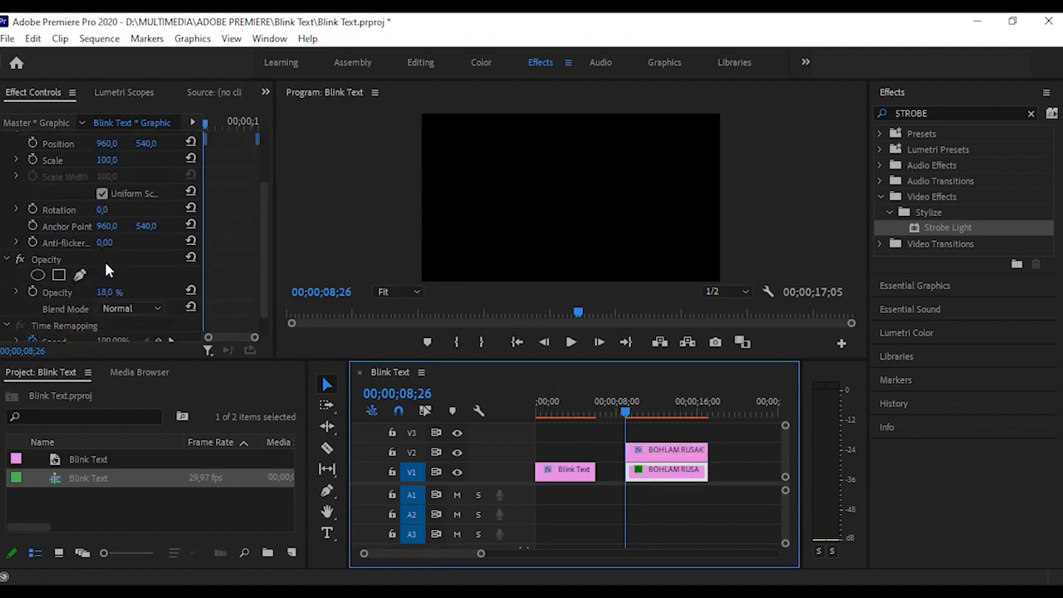
{"action": "left_click", "coordinate": [118, 290]}
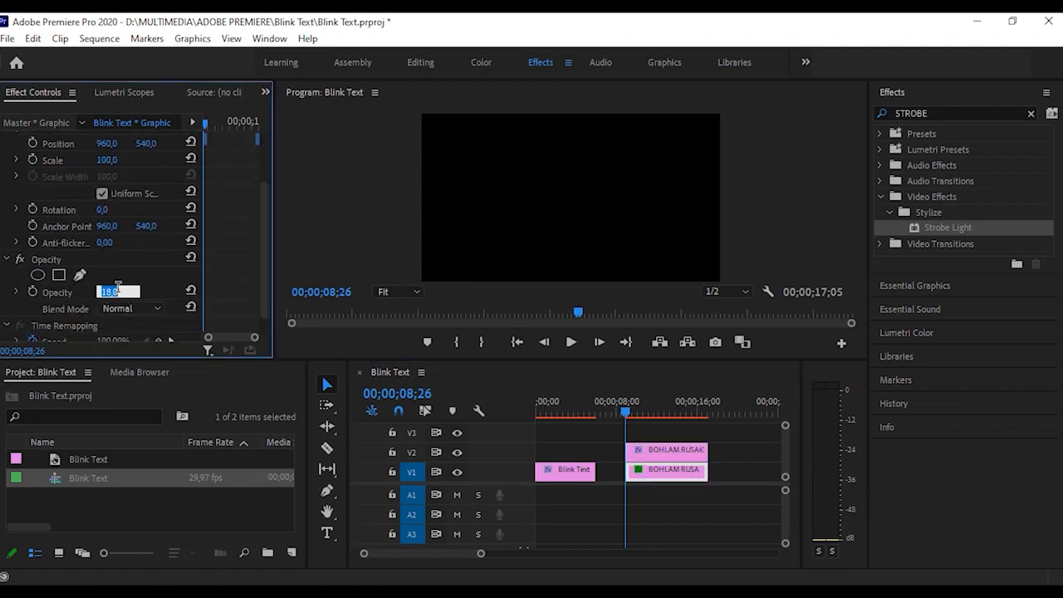
Temporarily hide track V2 to view the dimmed V1 text alone, and return the playhead to the start of the BOHLAM RUSAK clips
{"action": "left_click", "coordinate": [659, 407]}
{"action": "left_click", "coordinate": [456, 452]}
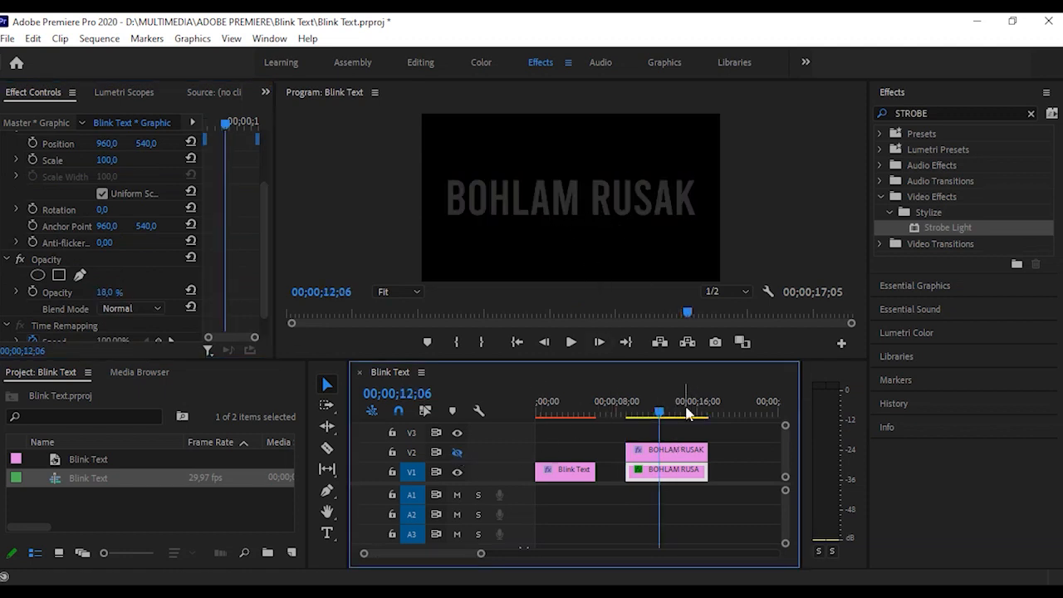
{"action": "left_click", "coordinate": [631, 409]}
{"action": "left_click_drag", "start_coordinate": [631, 415], "coordinate": [626, 412]}
{"action": "left_click", "coordinate": [456, 452]}
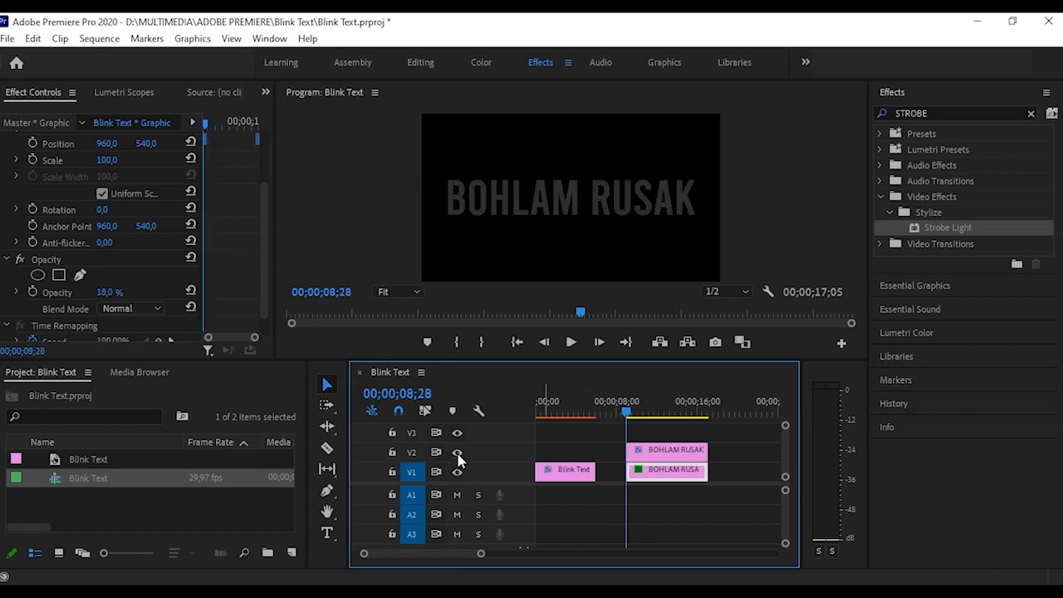
Review the V2 BOHLAM RUSAK clip's Strobe Light settings and the options for its Strobe mode
{"action": "left_click", "coordinate": [667, 449]}
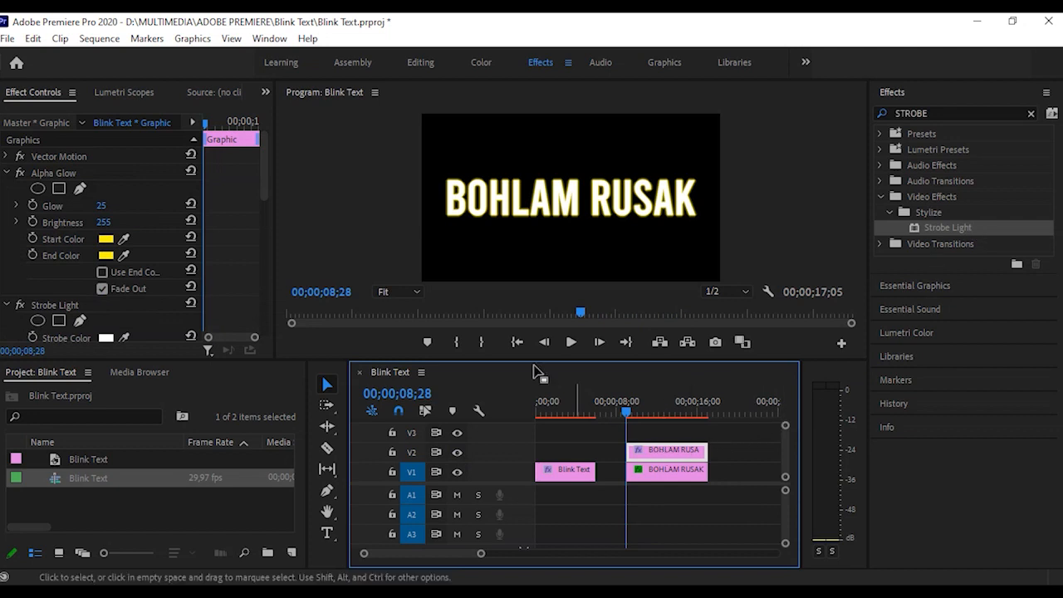
{"action": "scroll", "coordinate": [144, 257], "scroll_direction": "down", "scroll_amount": 2}
{"action": "scroll", "coordinate": [143, 256], "scroll_direction": "down", "scroll_amount": 4}
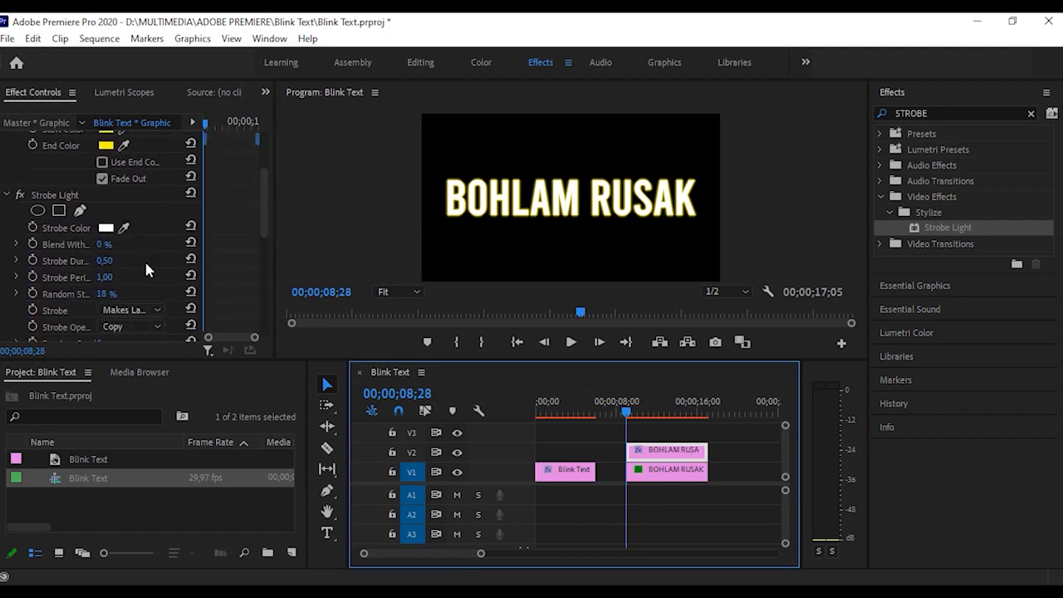
{"action": "left_click", "coordinate": [157, 279]}
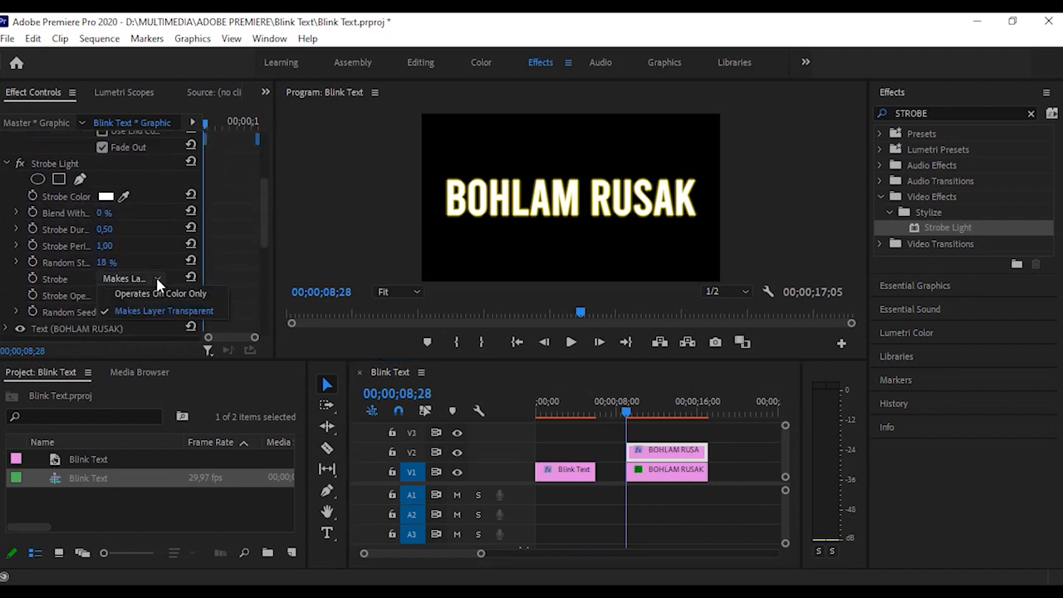
{"action": "left_click", "coordinate": [155, 276]}
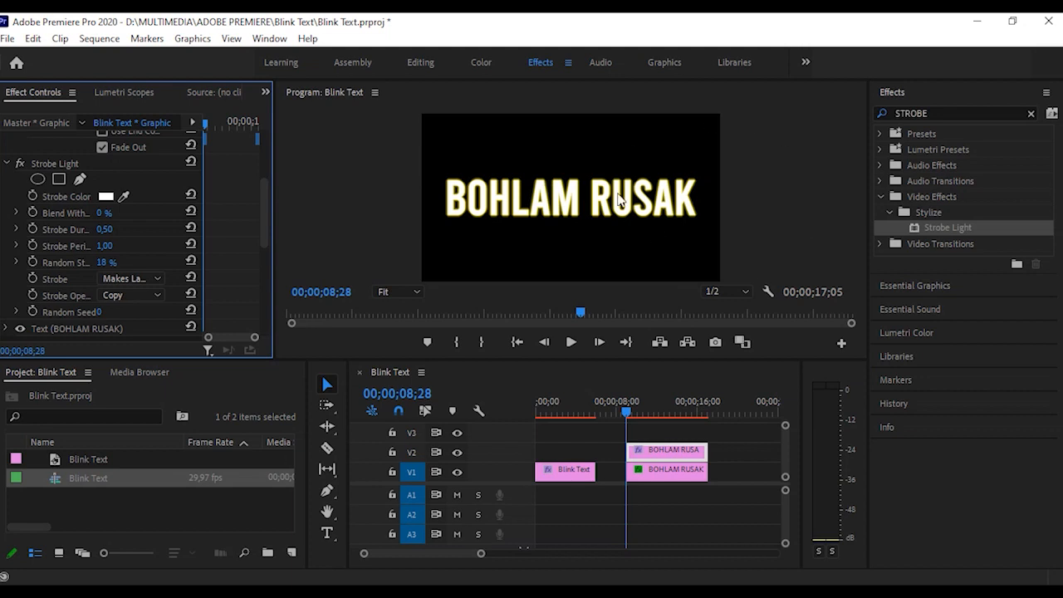
Search the effects for GLOW to locate Alpha Glow, and select the V2 BOHLAM RUSAK clip
{"action": "left_click", "coordinate": [947, 113]}
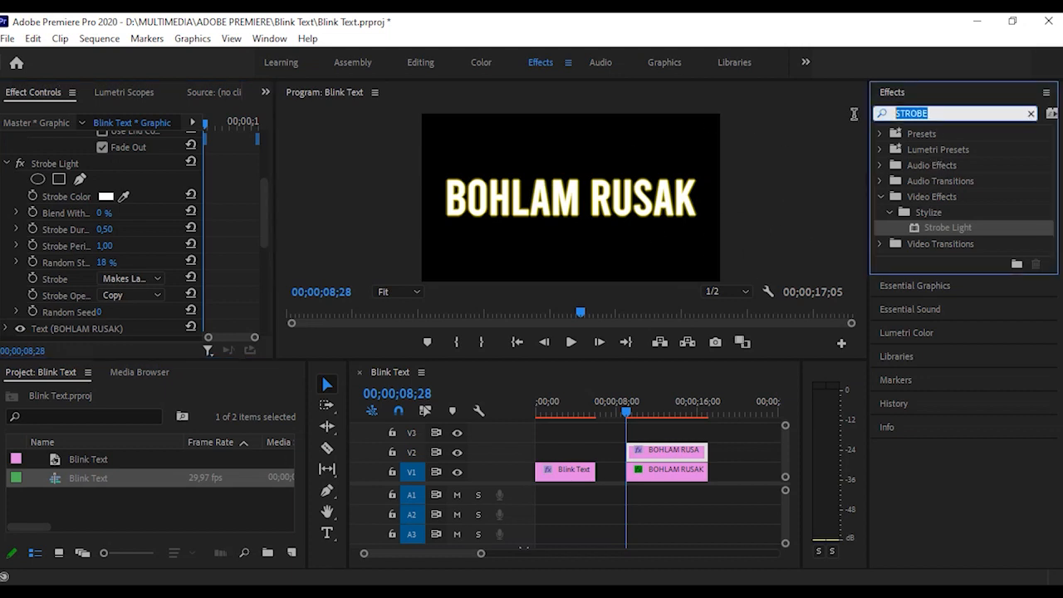
{"action": "type", "text": "GLOW"}
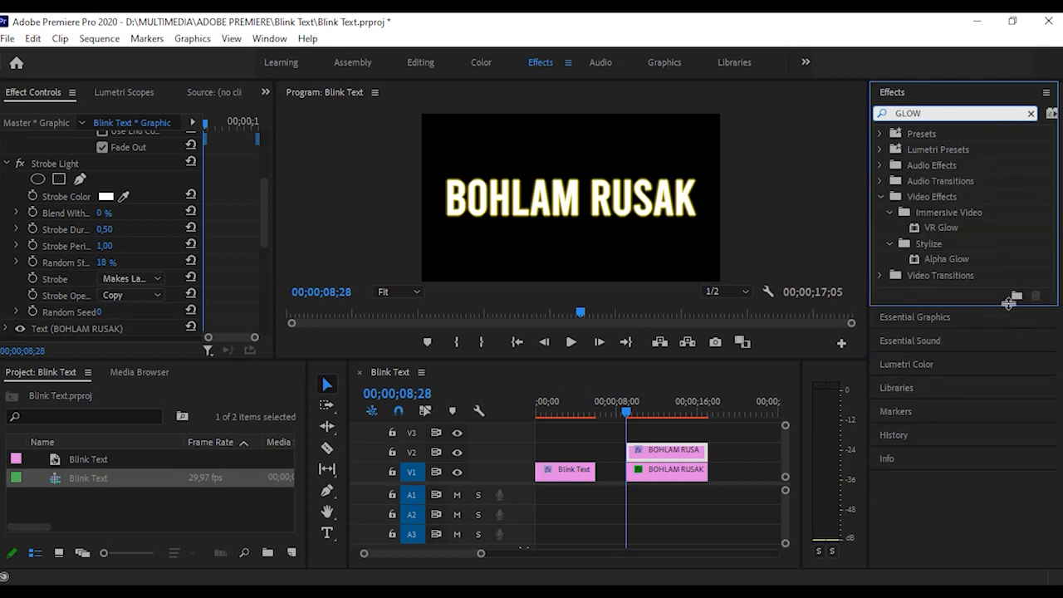
{"action": "left_click", "coordinate": [970, 259]}
{"action": "left_click", "coordinate": [645, 455]}
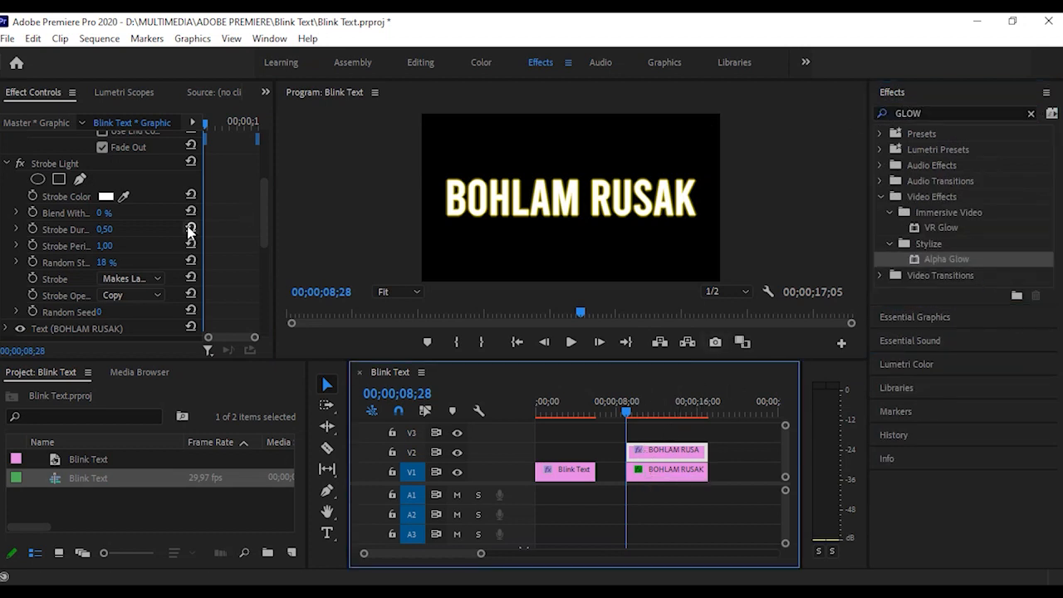
Set the V2 BOHLAM RUSAK clip's random strobe probability to 28 % and play back the flicker
{"action": "left_click_drag", "start_coordinate": [104, 264], "coordinate": [112, 264]}
{"action": "left_click", "coordinate": [570, 342]}
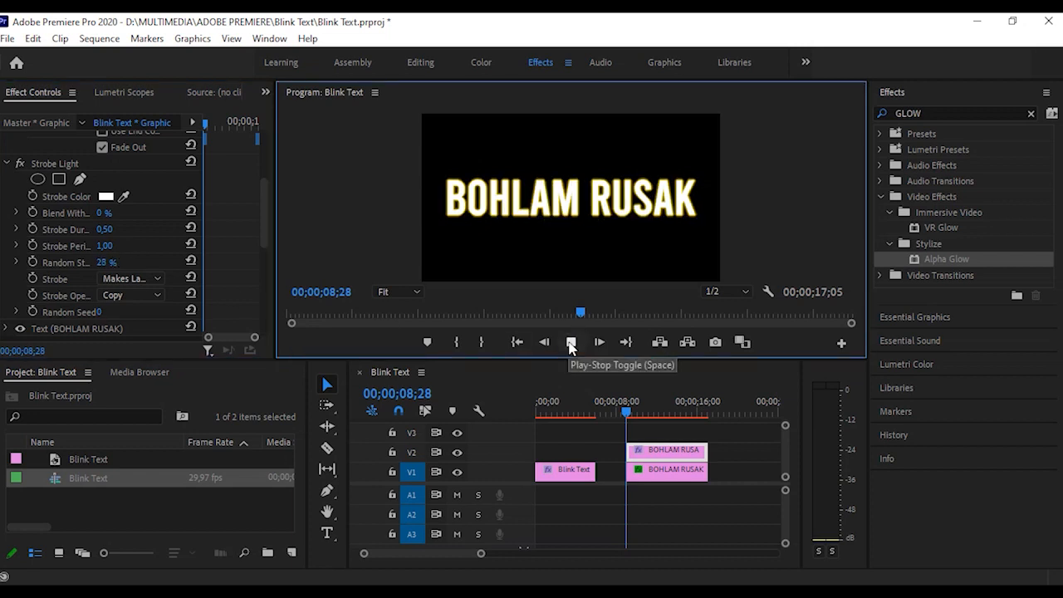